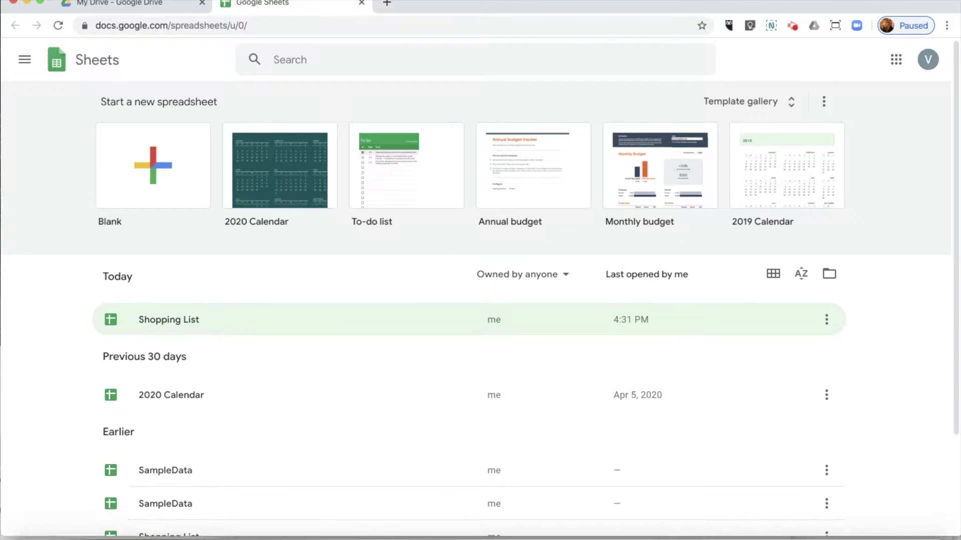
Open the Shopping List spreadsheet and view the content of cell A1 in the formula bar.
click(187, 319)
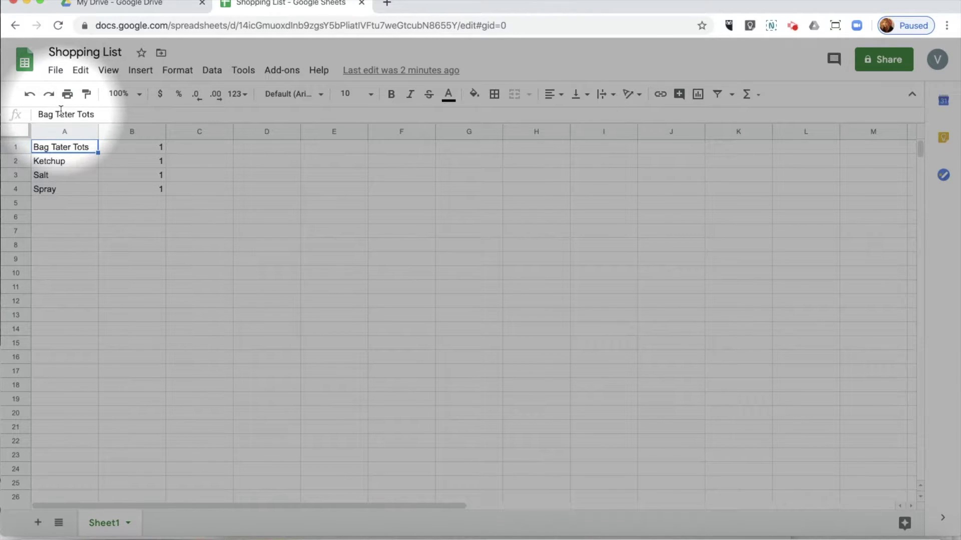
click(76, 115)
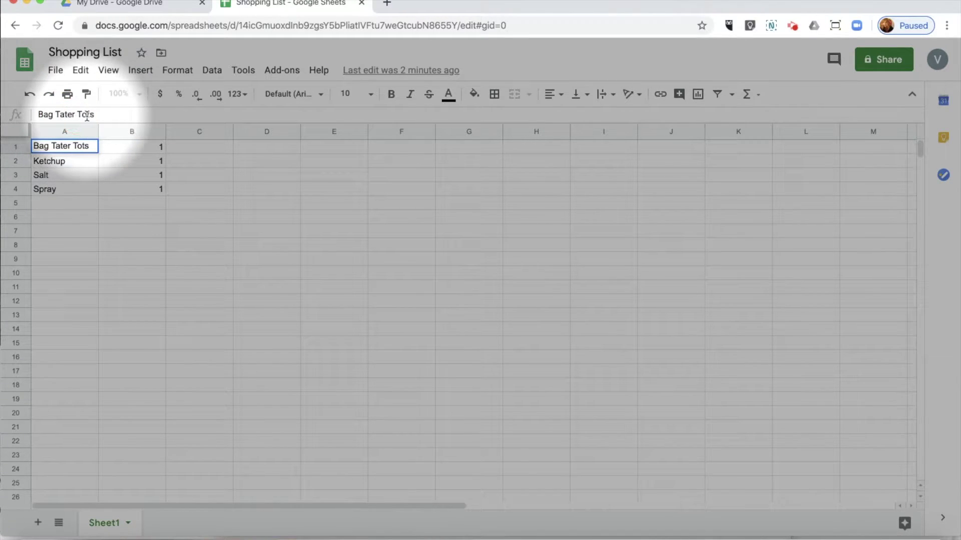
click(103, 113)
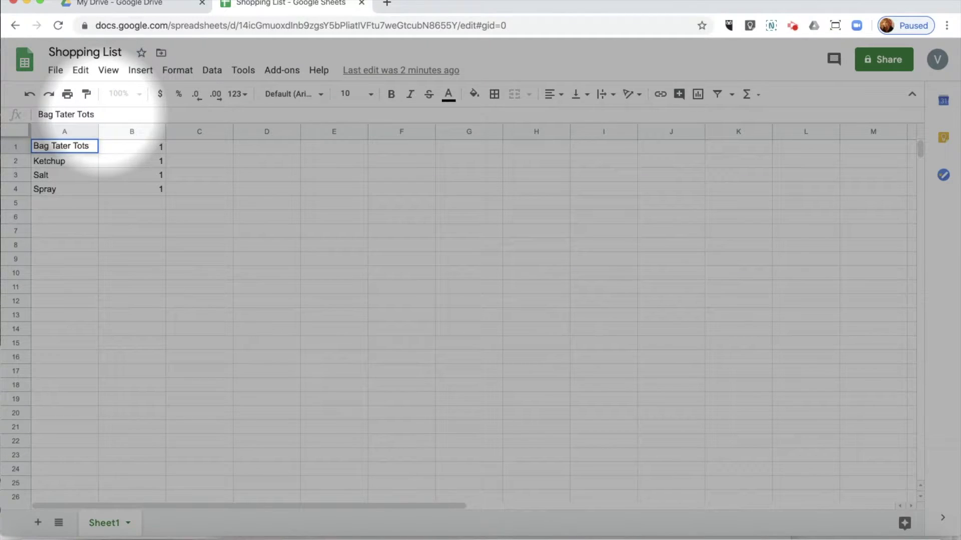
key(Return)
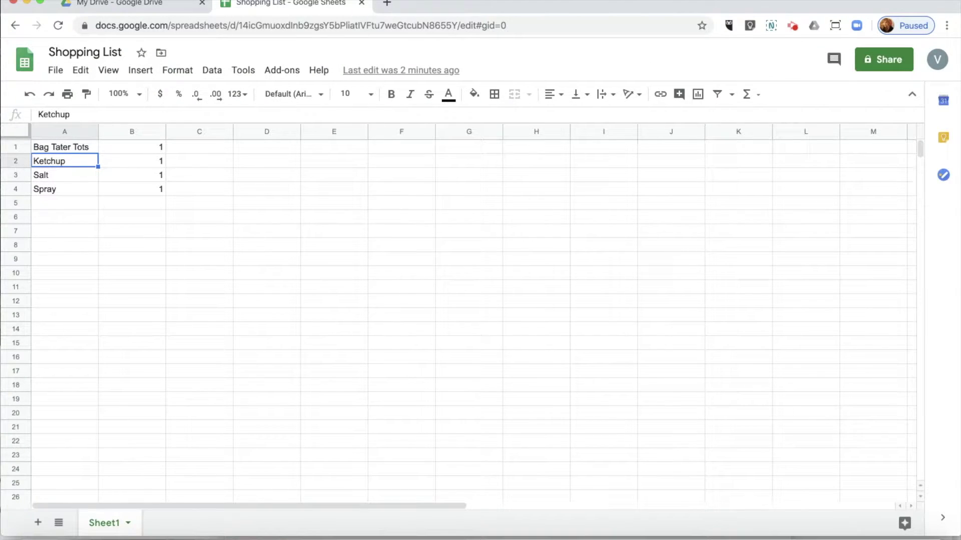
Examine the item cells in column A, the Salt quantity cell, and the options available for column B.
click(65, 175)
click(65, 189)
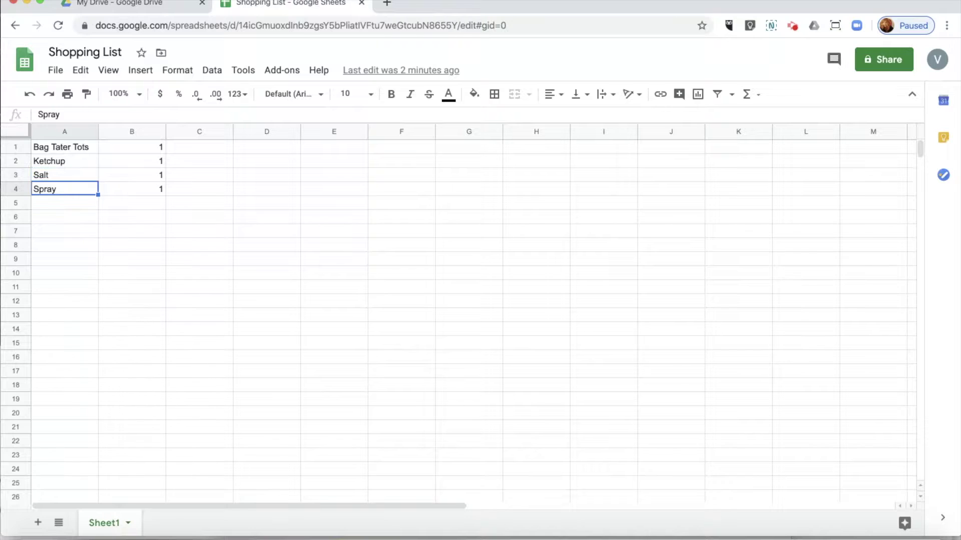
click(65, 175)
click(64, 161)
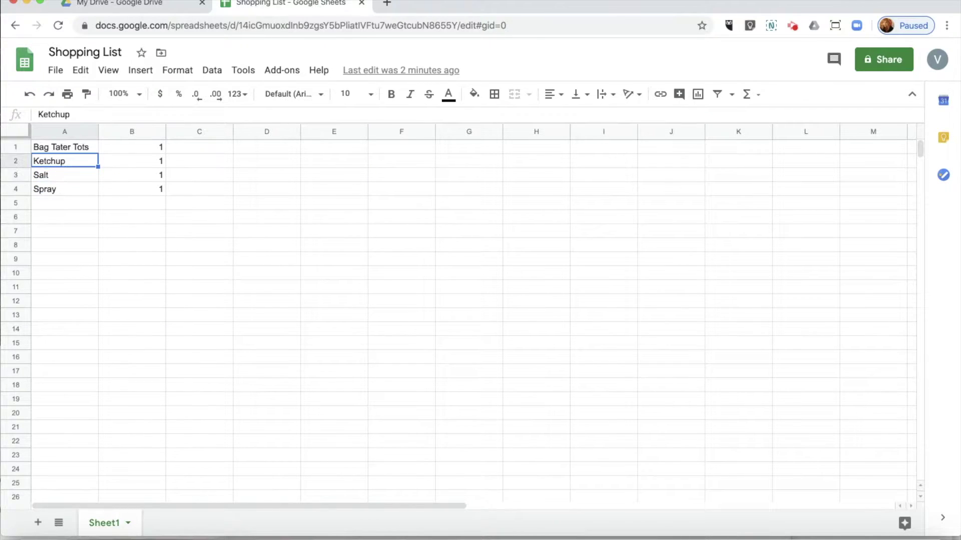
click(64, 147)
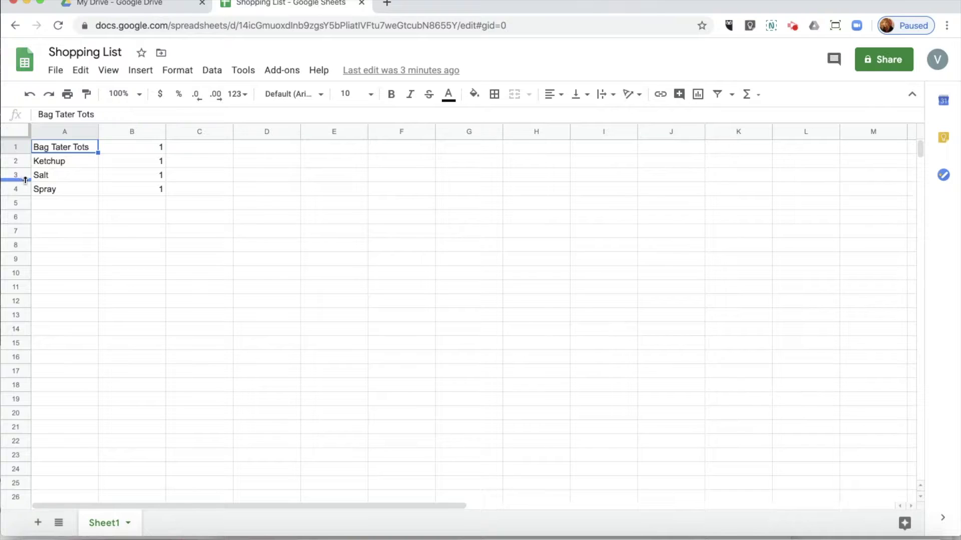
click(125, 176)
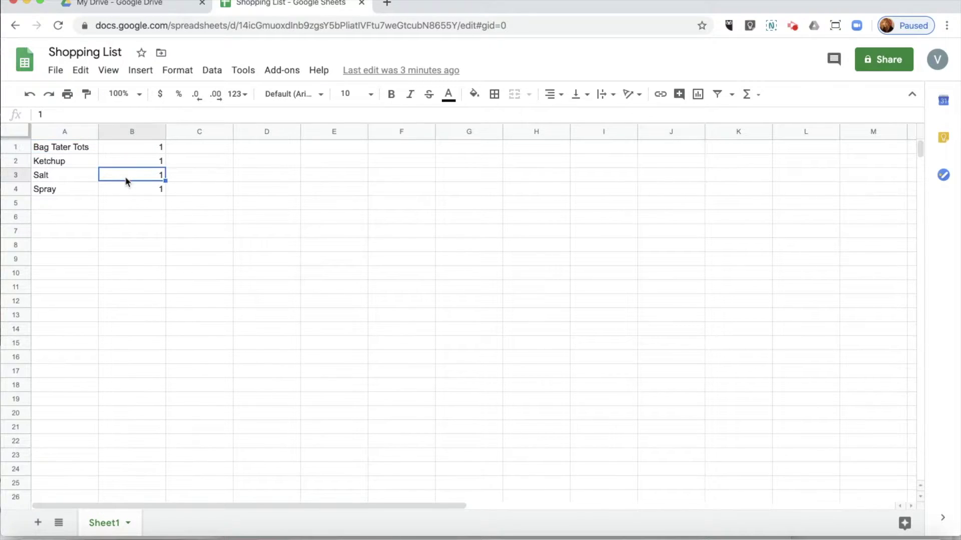
click(149, 131)
click(159, 132)
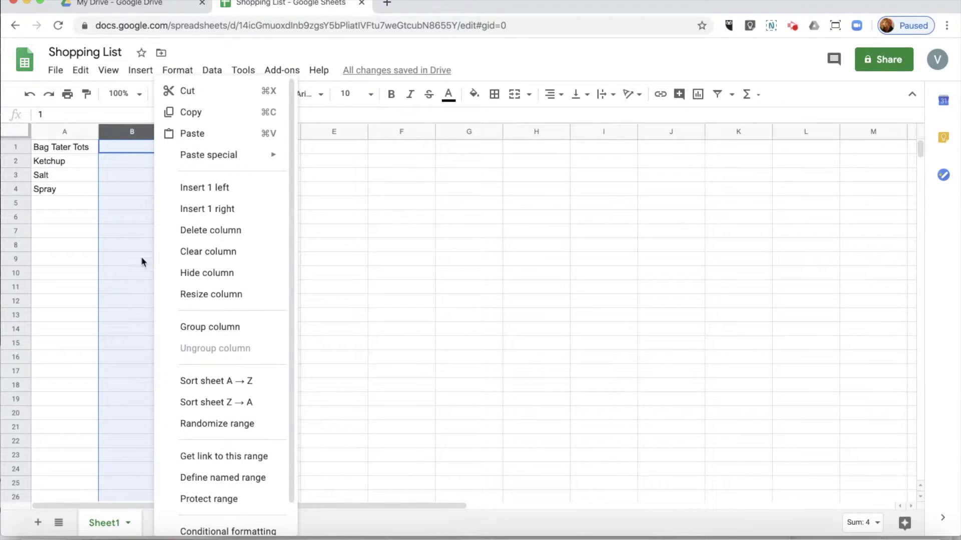
click(138, 162)
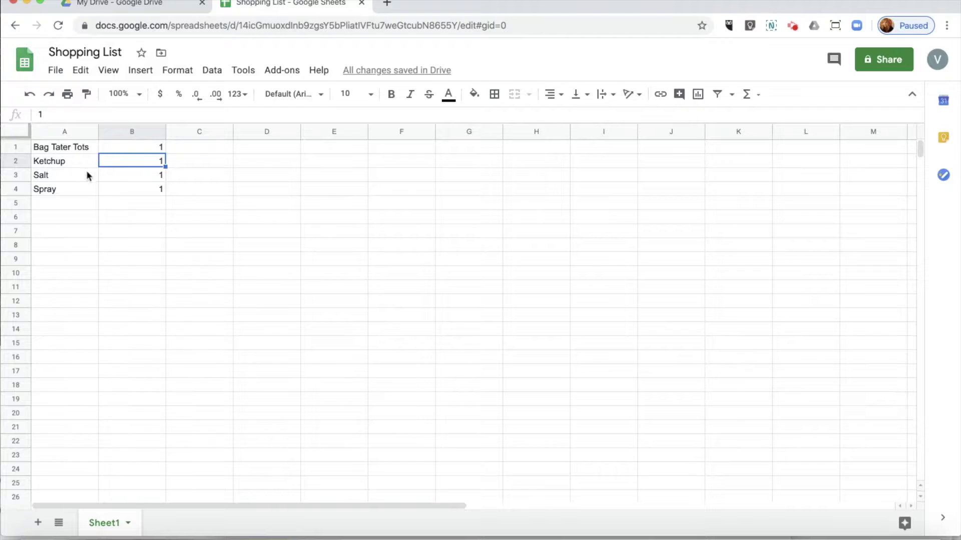
Make rows 1 and 2 taller and columns A and B wider.
drag(25, 152, 26, 161)
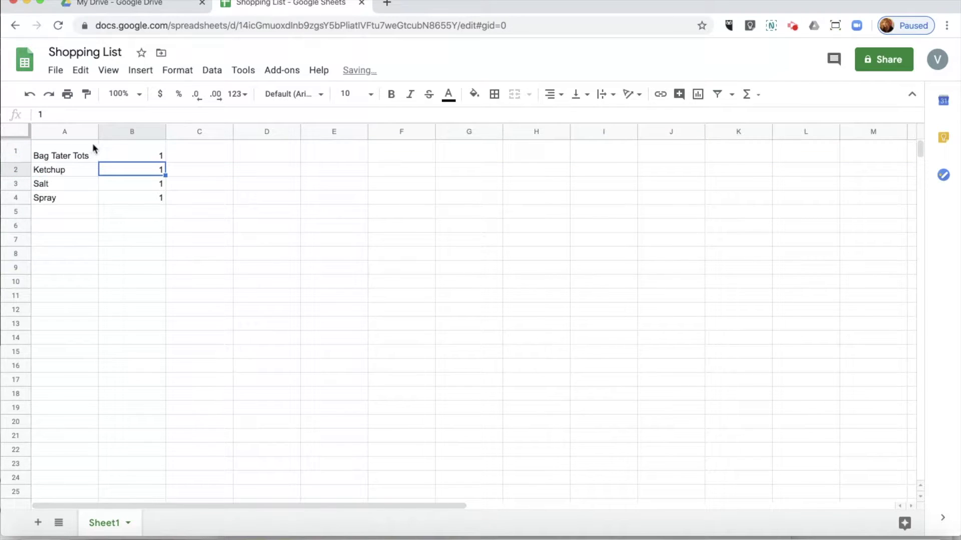
drag(98, 135, 135, 136)
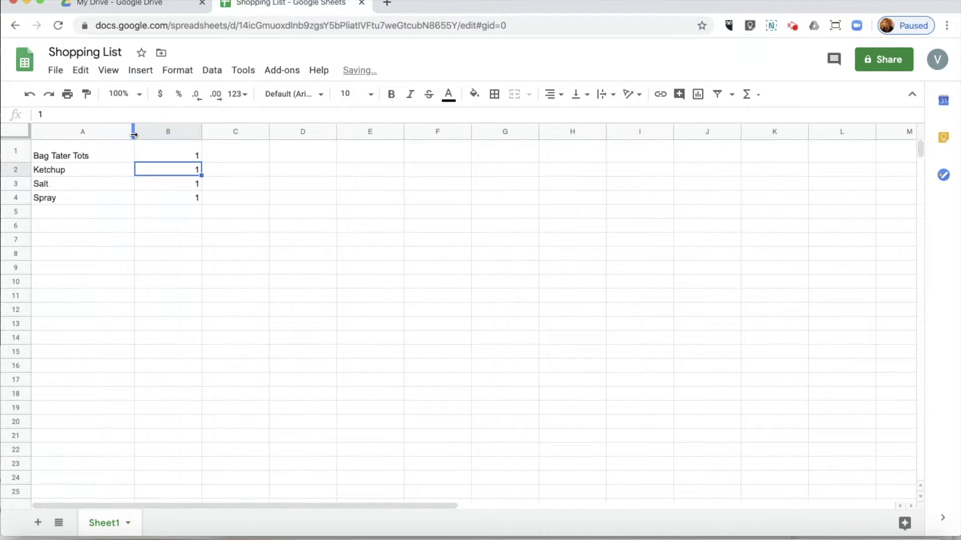
drag(17, 175, 21, 186)
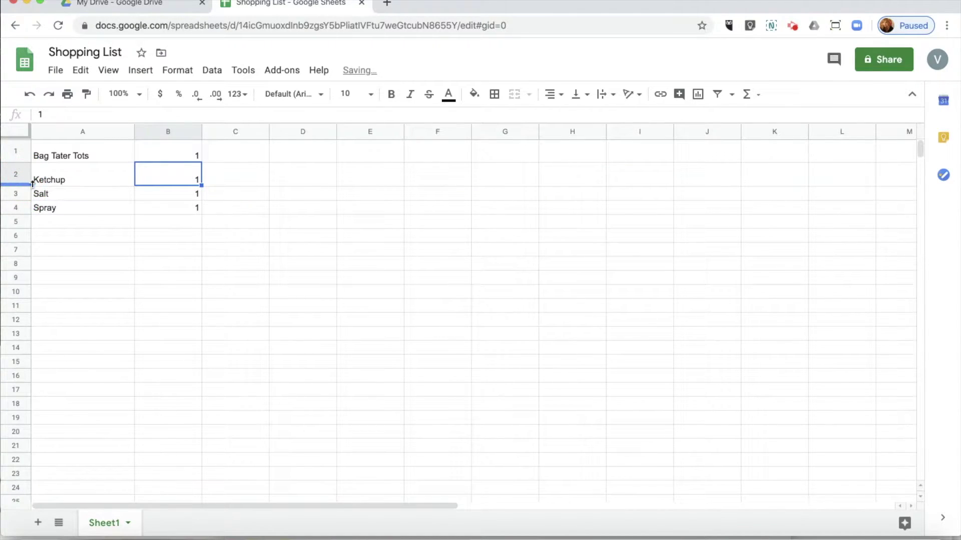
drag(201, 131, 225, 131)
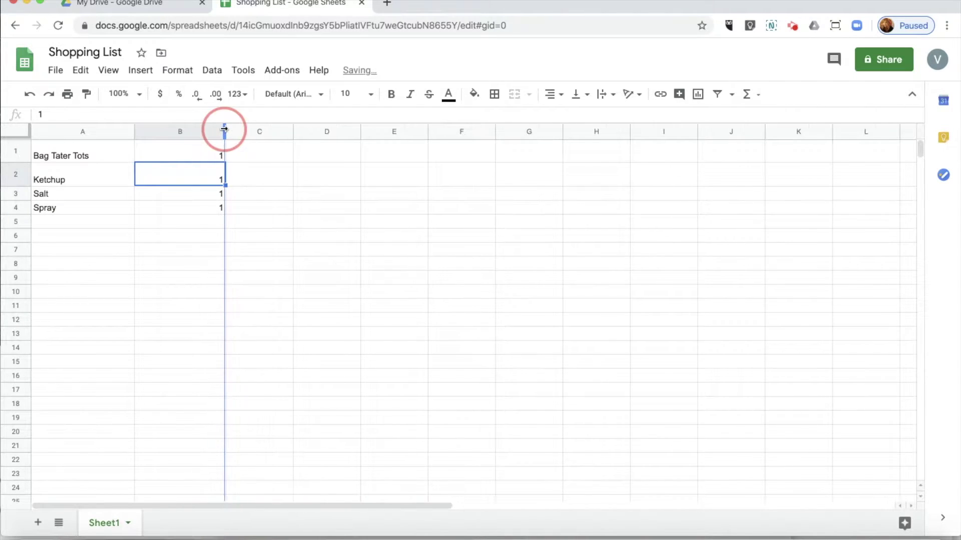
Insert one empty row below Ketchup and another below Salt.
click(11, 174)
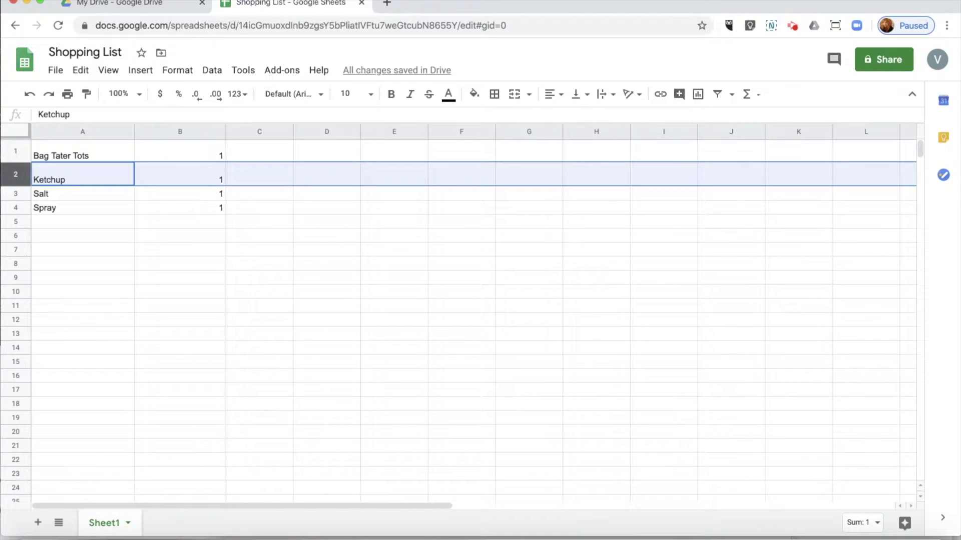
right_click(14, 176)
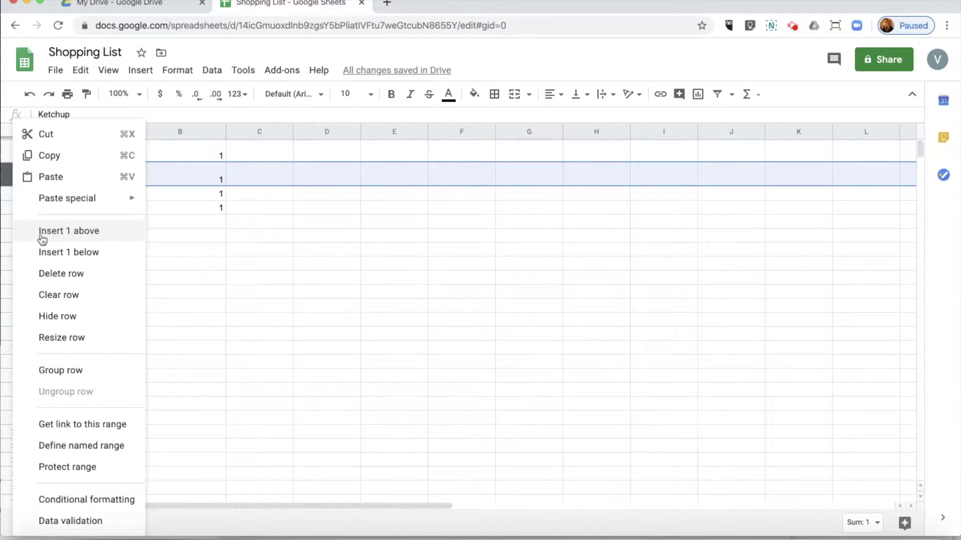
click(42, 253)
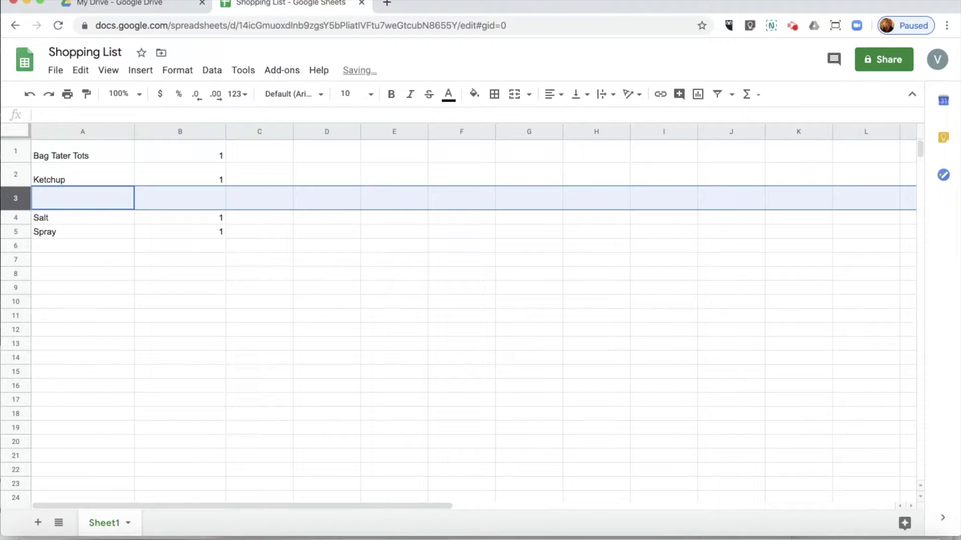
click(47, 203)
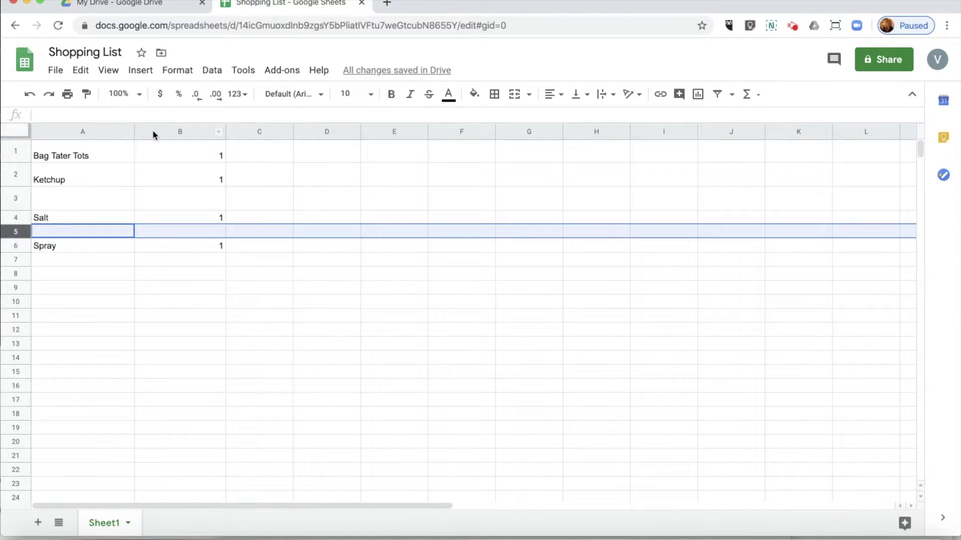
Insert one empty column immediately after column B.
click(152, 133)
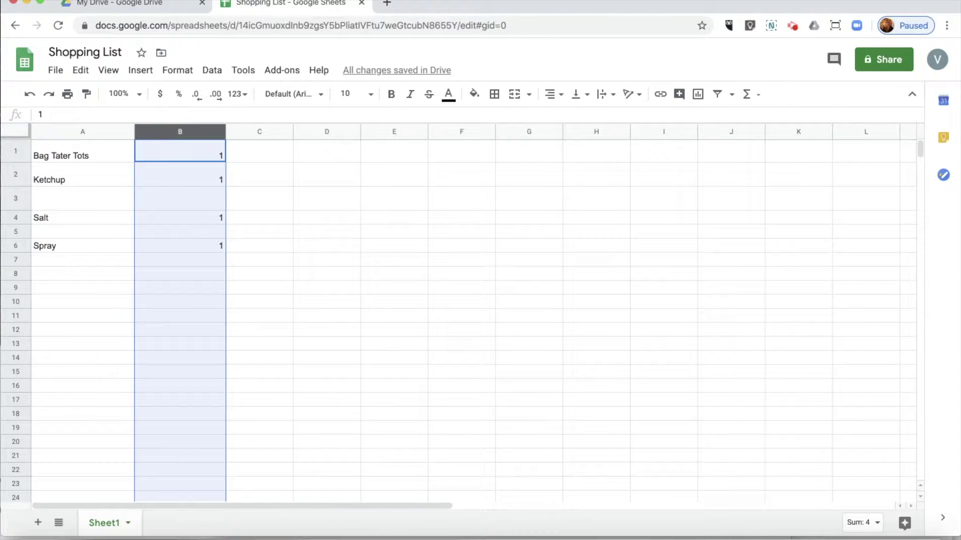
right_click(154, 134)
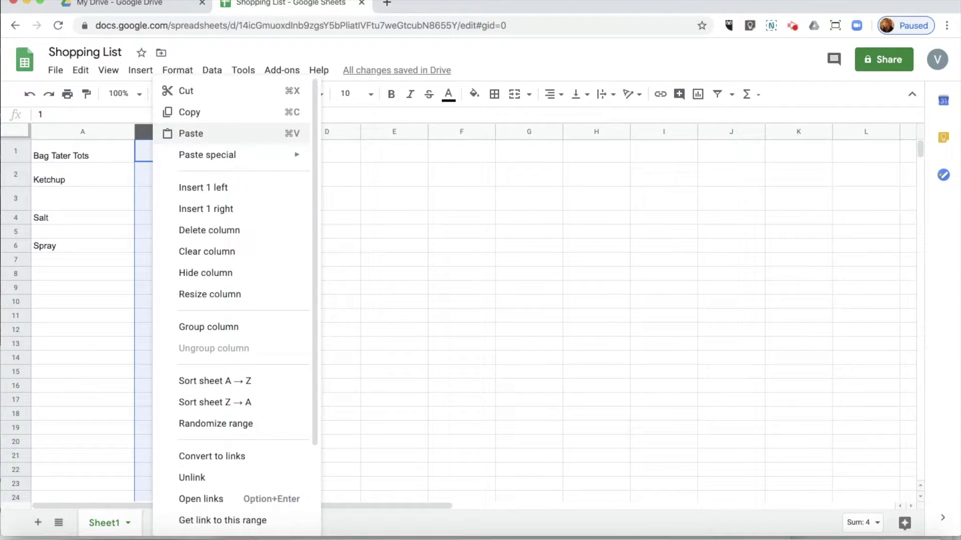
click(177, 208)
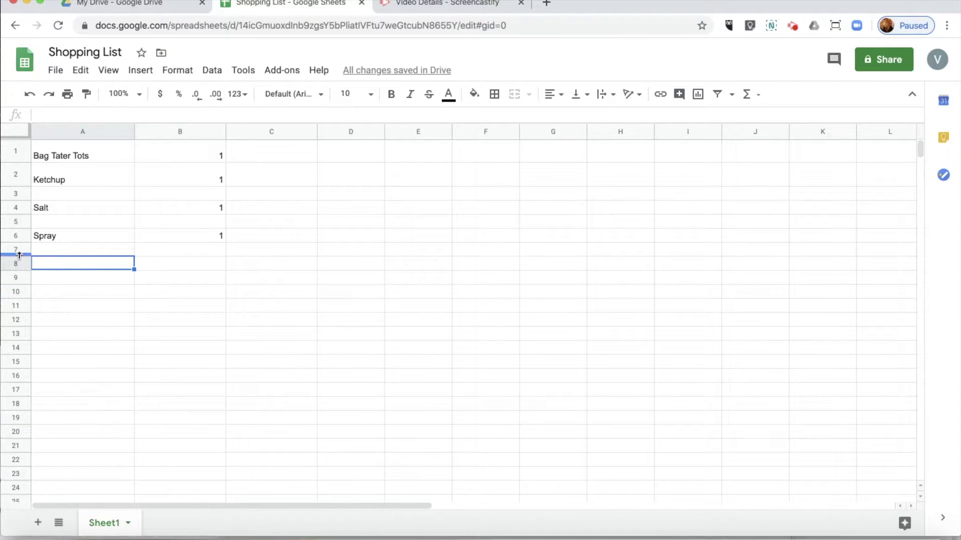
Delete the empty row 3 between Ketchup and Salt.
click(16, 194)
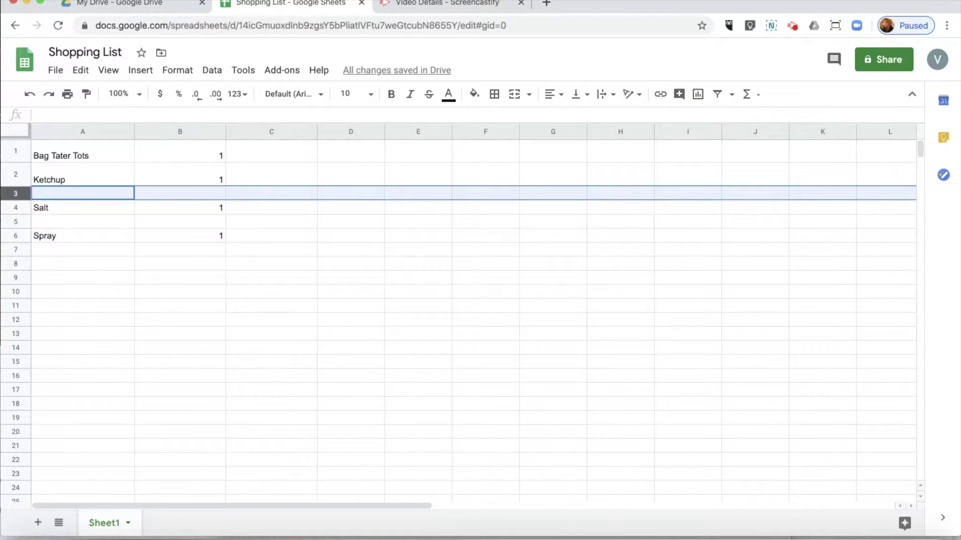
click(80, 71)
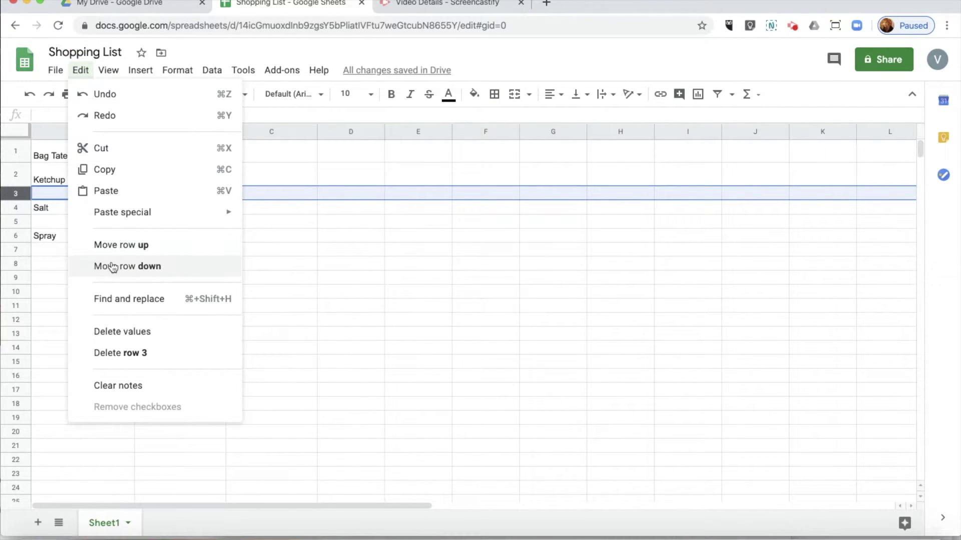
click(122, 353)
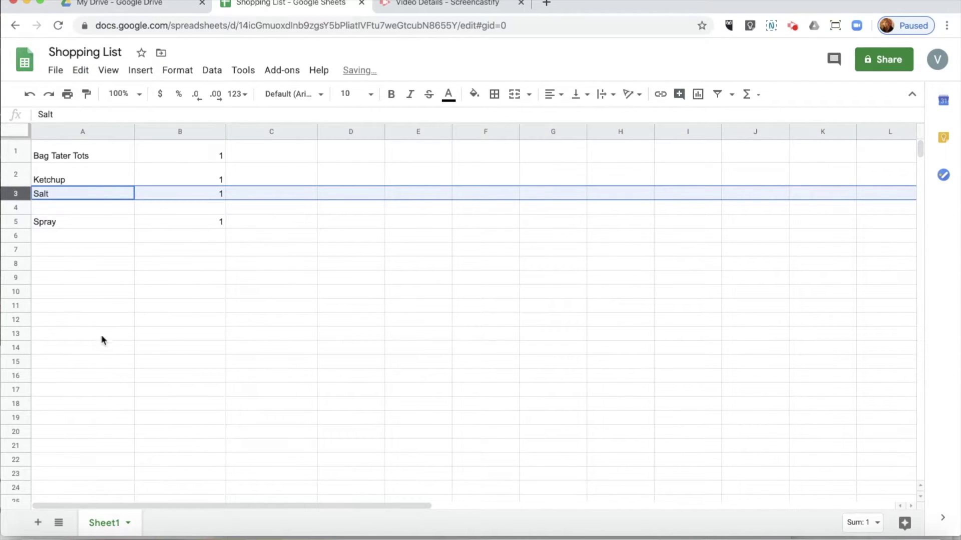
Insert an empty row above the Bag Tater Tots row.
click(18, 153)
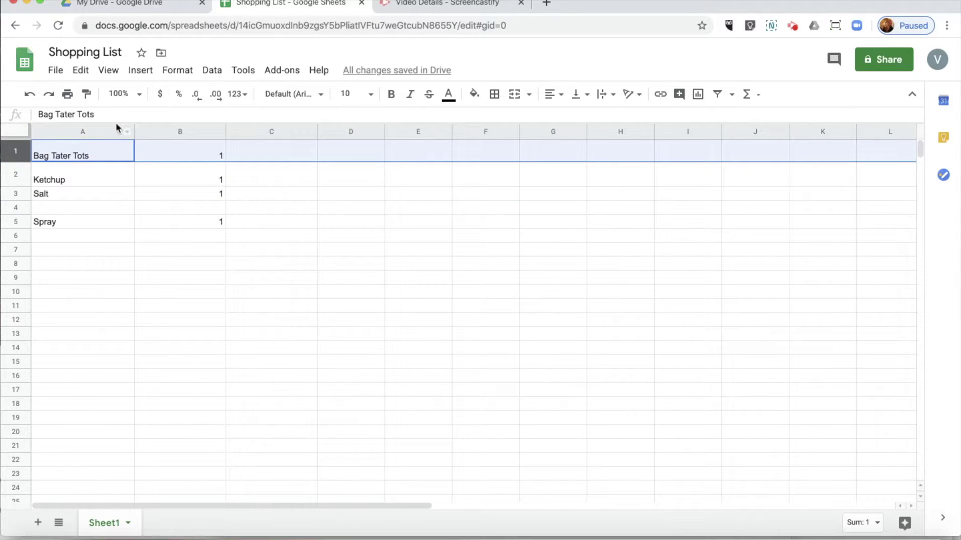
click(140, 72)
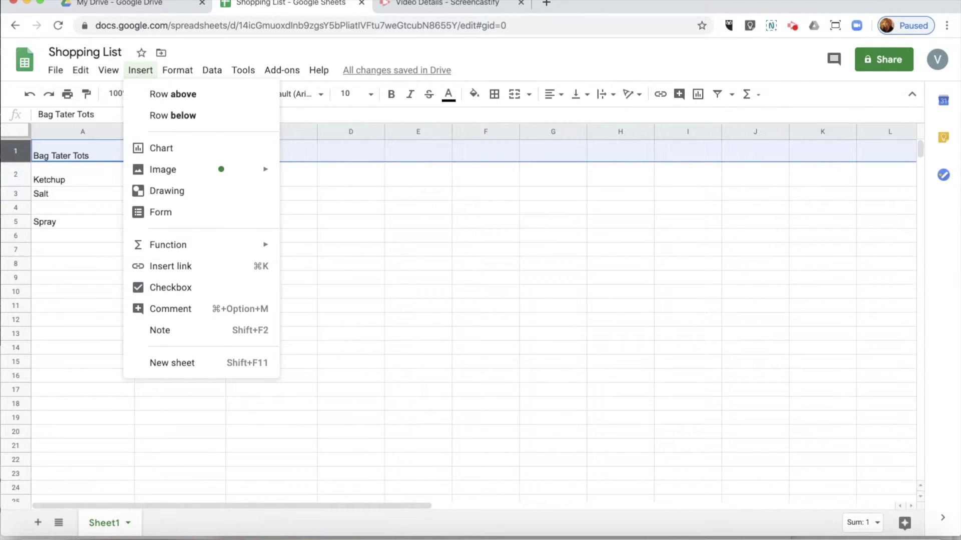
click(164, 95)
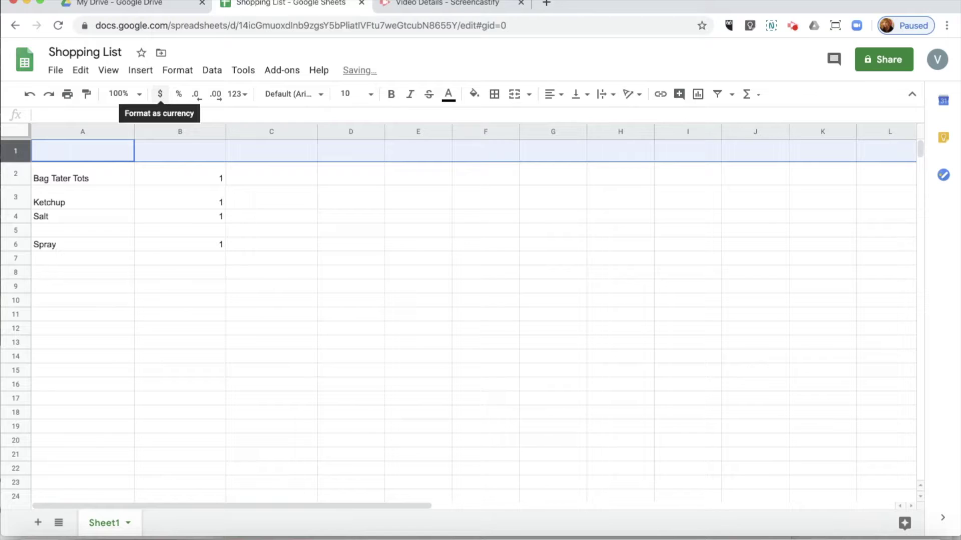
Enter the column headers Ingredient in cell A1 and Quantity in cell B1.
click(84, 158)
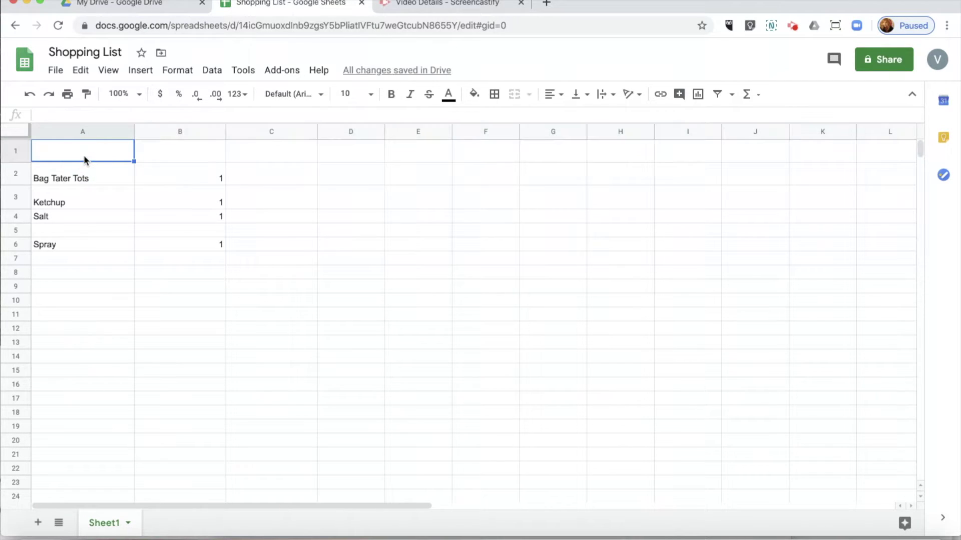
double_click(85, 157)
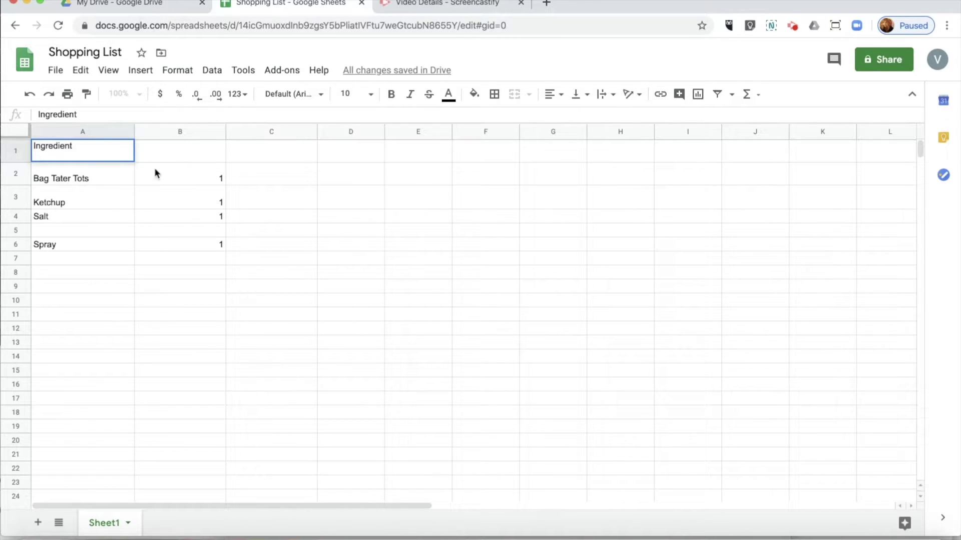
click(175, 159)
text(Quantity)
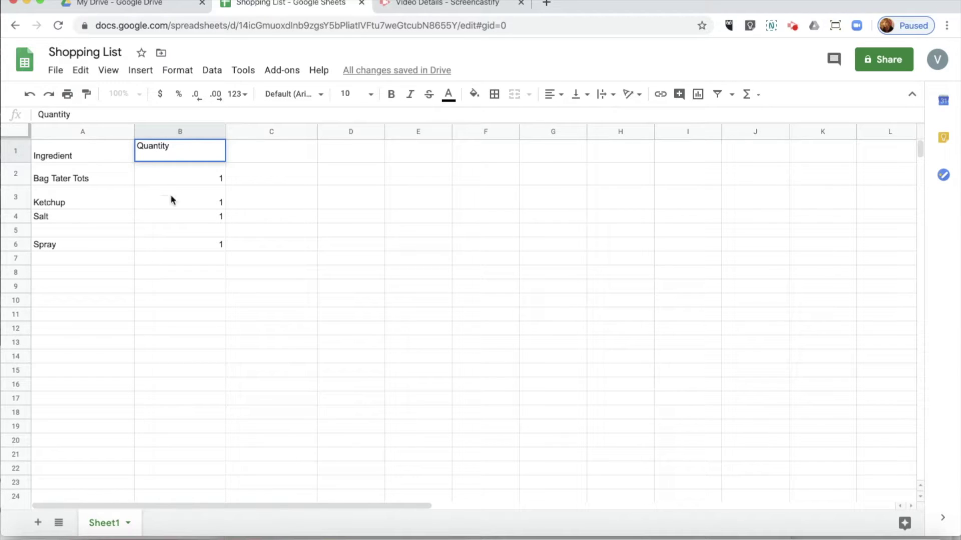
click(174, 233)
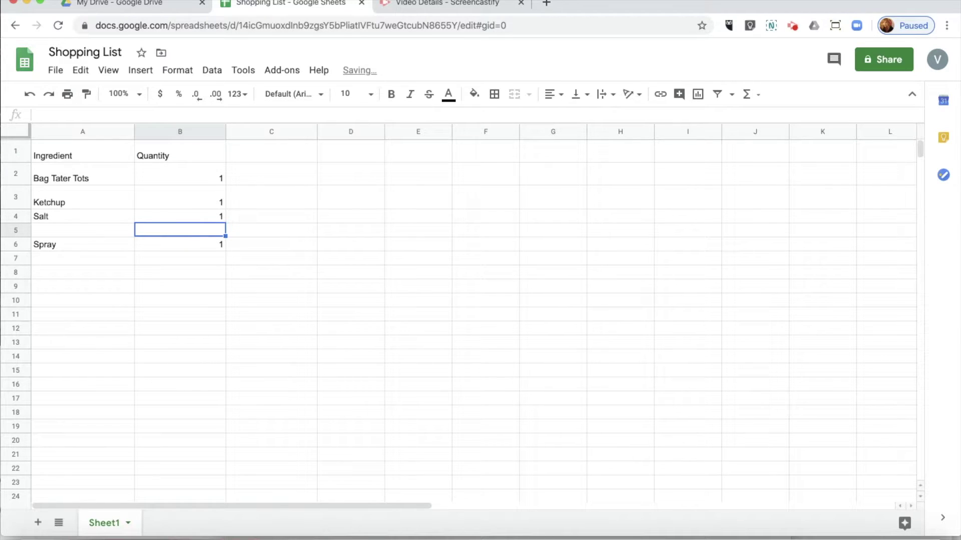
Set the Ingredient header in cell A1 to the Amatic SC font at size 18.
click(74, 157)
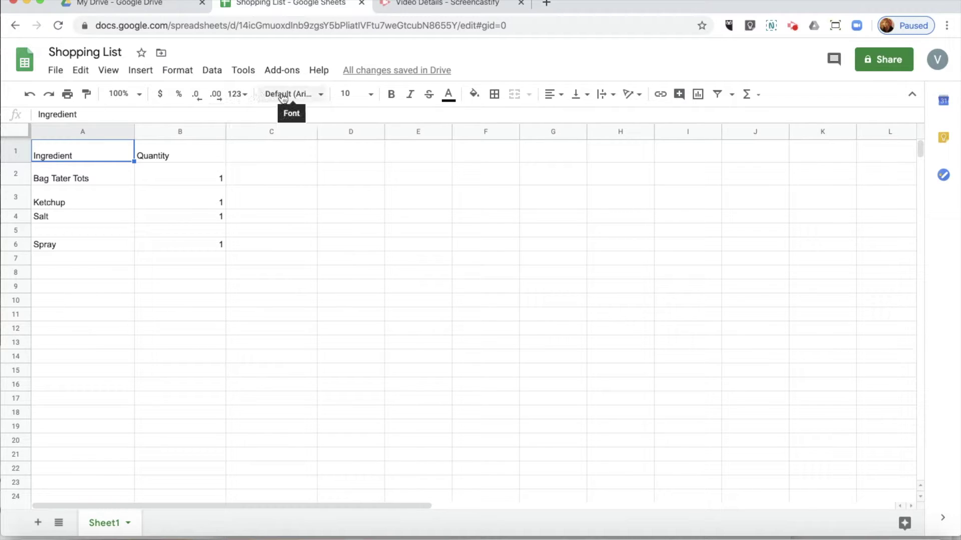
click(321, 95)
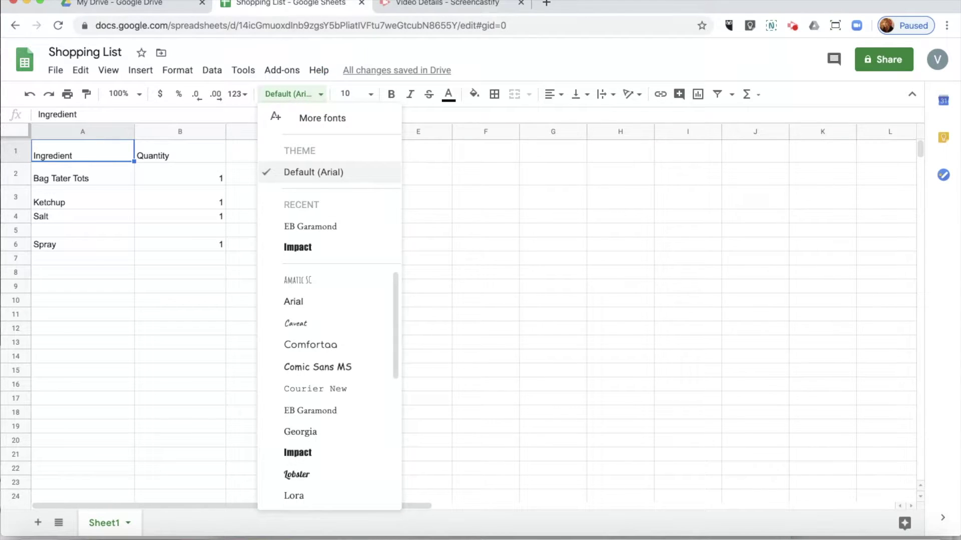
click(308, 282)
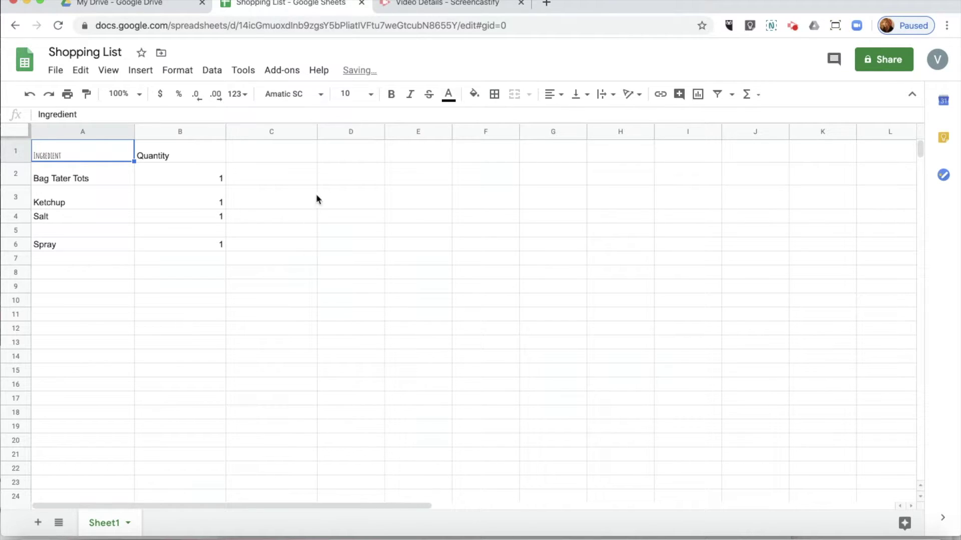
click(370, 95)
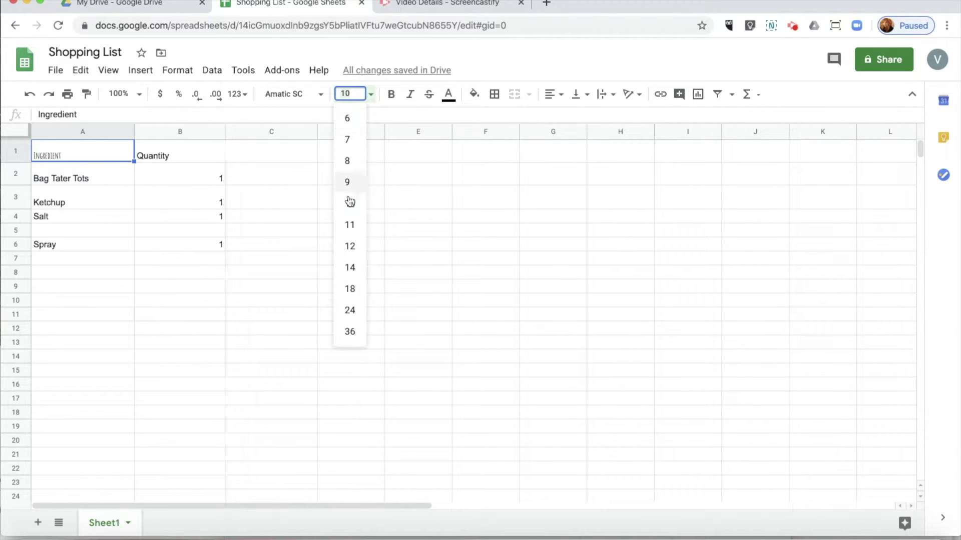
click(350, 287)
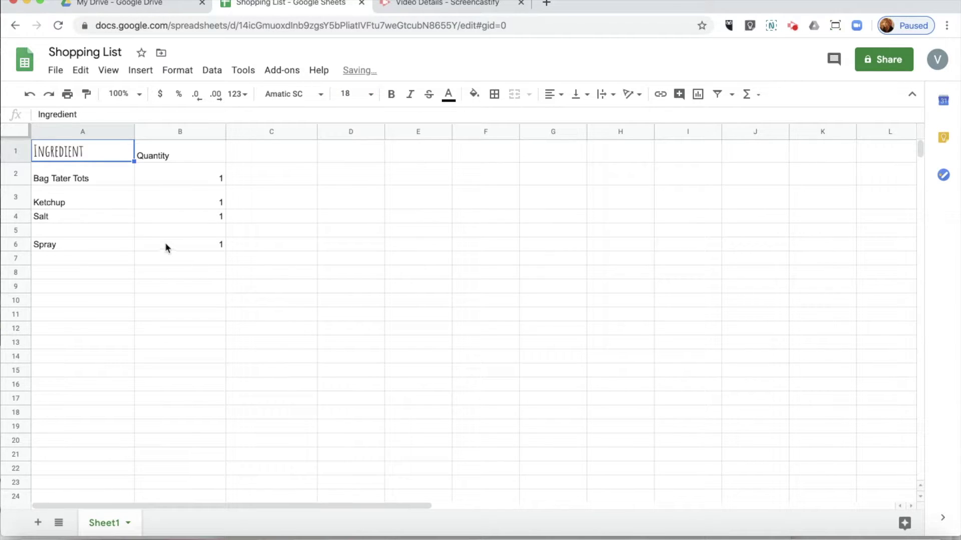
Set the Quantity header in cell B1 to the Amatic SC font at size 18.
click(160, 157)
click(319, 96)
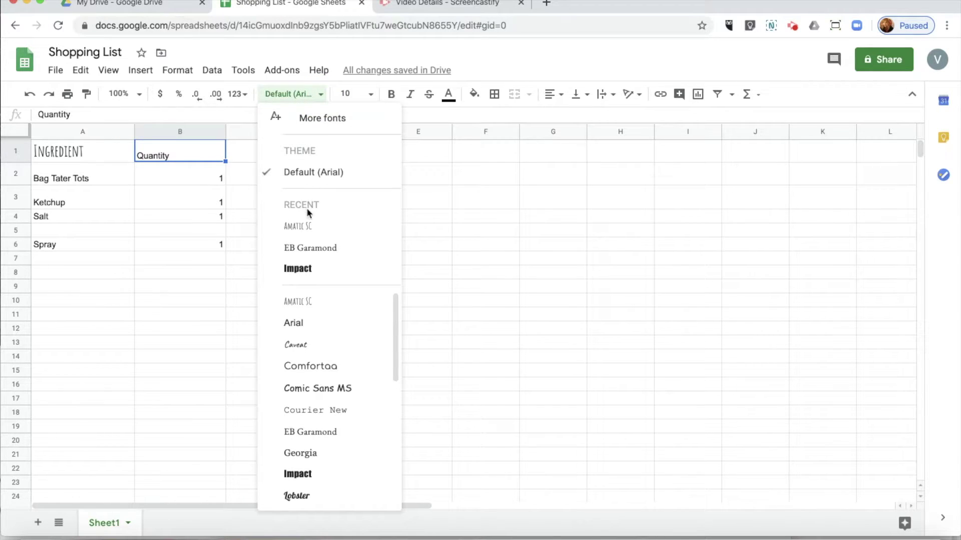
click(302, 226)
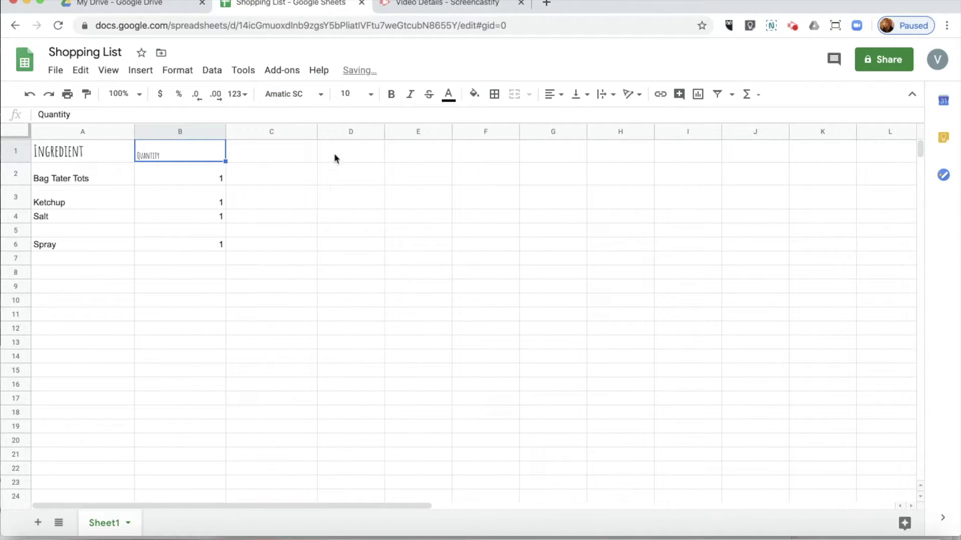
click(370, 95)
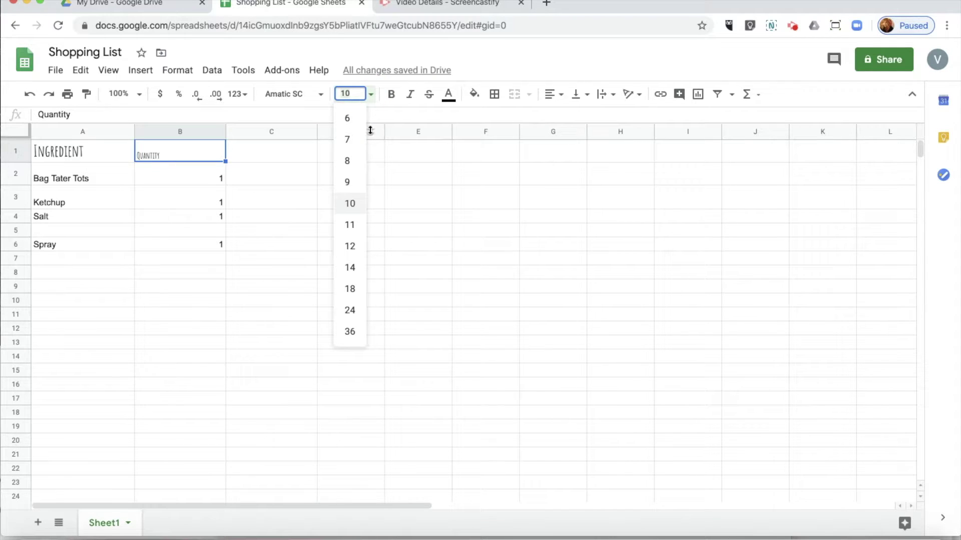
click(350, 289)
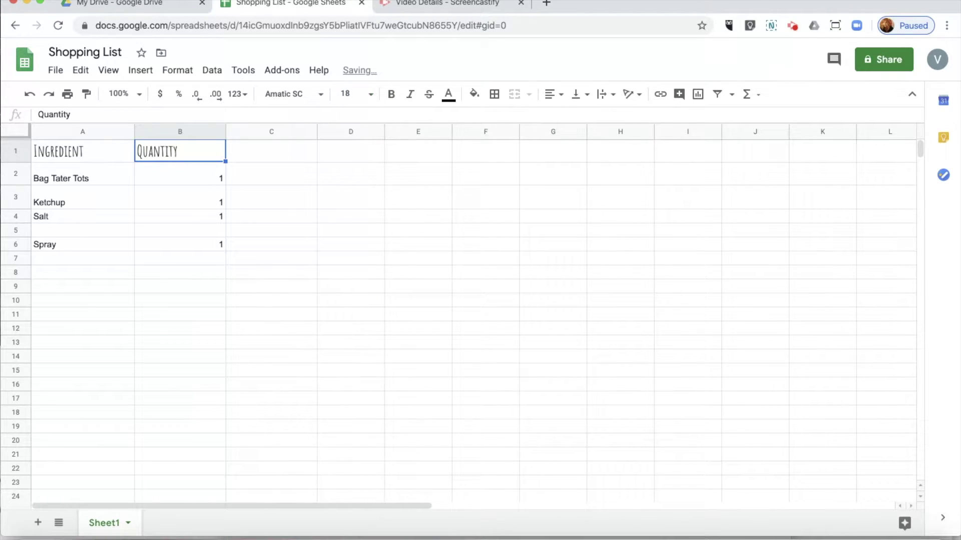
Make the Ingredient and Quantity headers bold and fill both cells with light yellow.
click(101, 149)
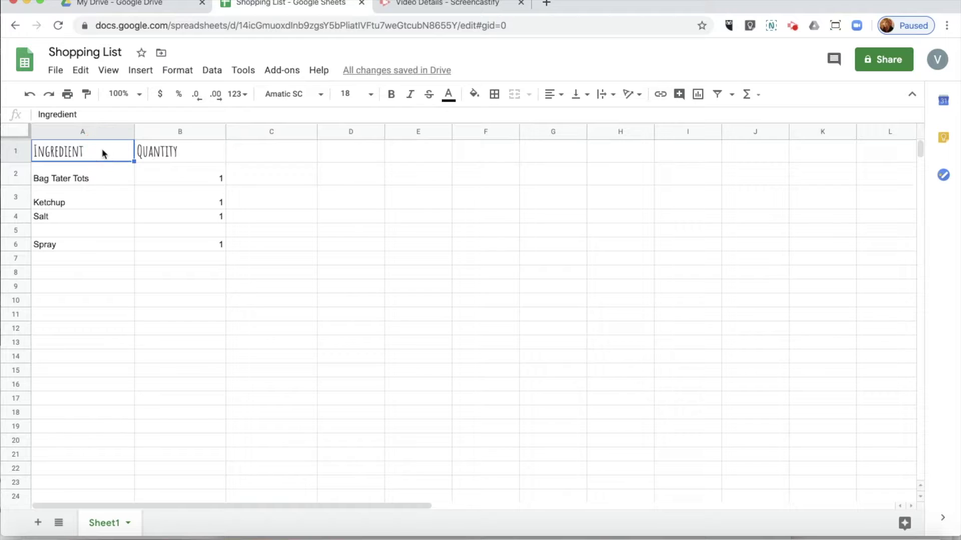
super+click(154, 150)
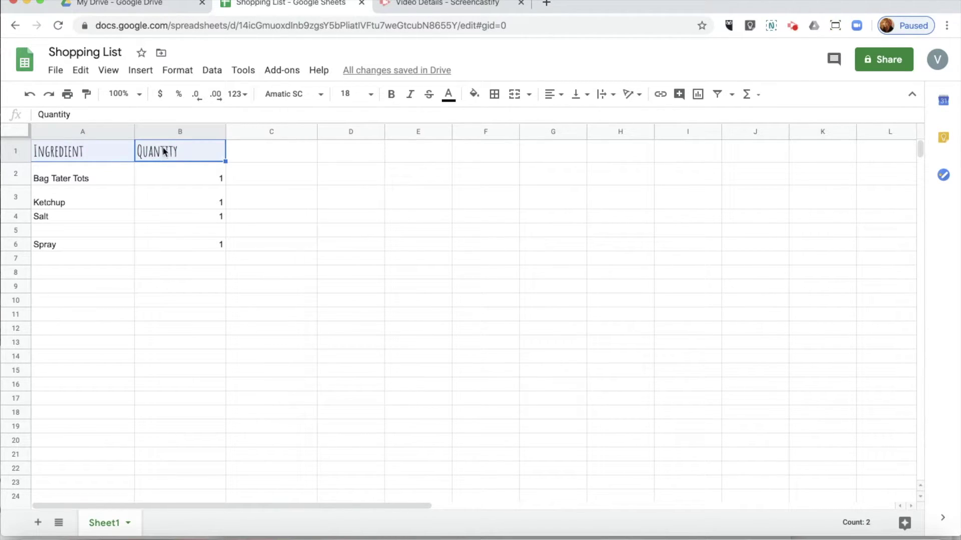
click(391, 95)
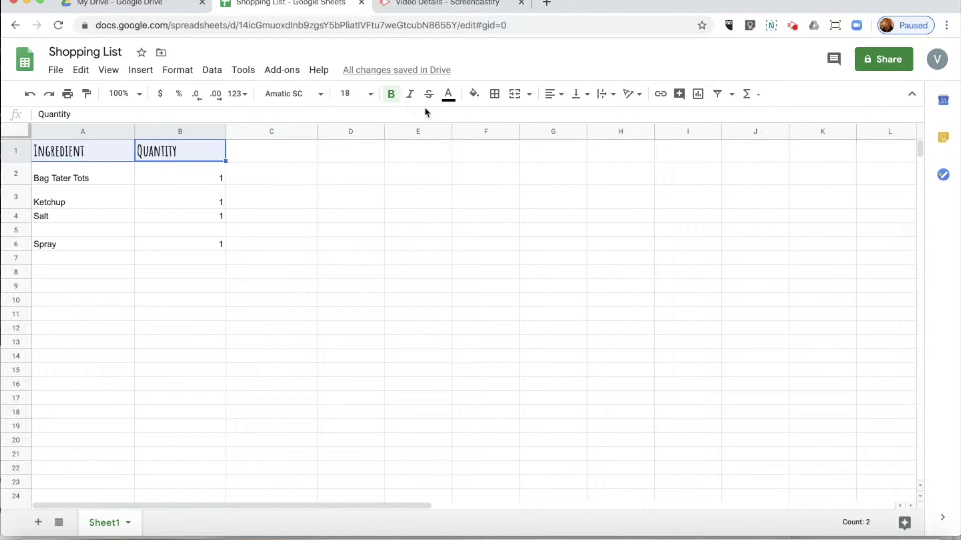
click(476, 100)
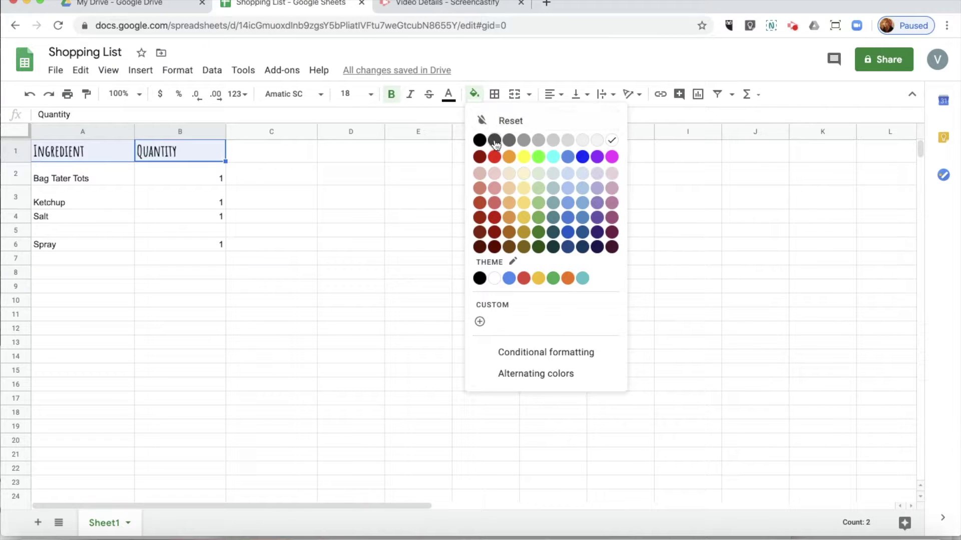
click(523, 173)
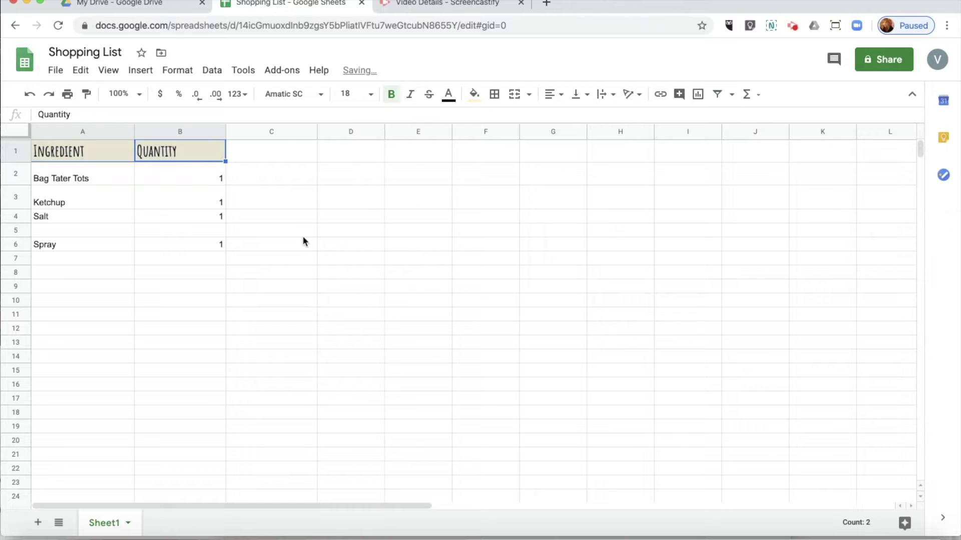
Apply all borders to the two header cells and give them a thick purple outer border.
click(494, 99)
click(498, 121)
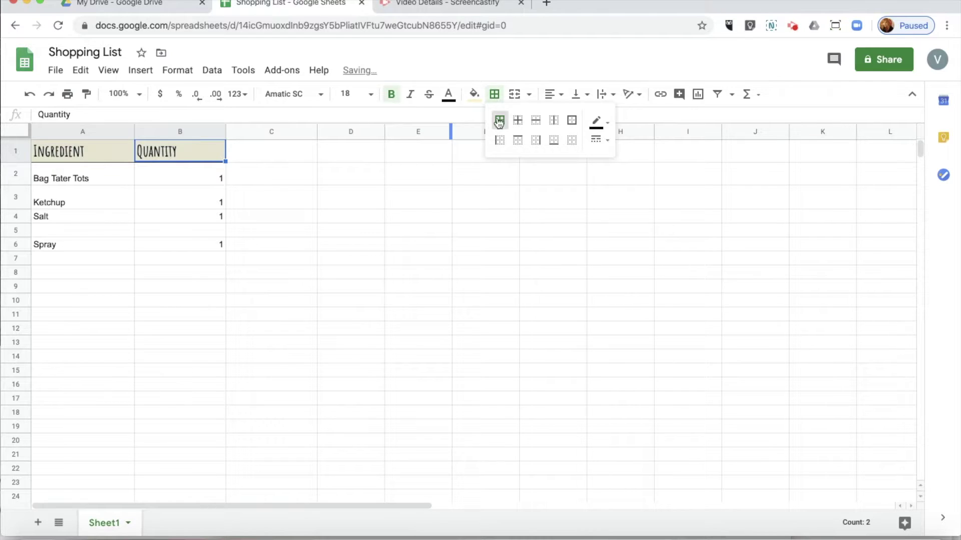
click(571, 120)
click(606, 125)
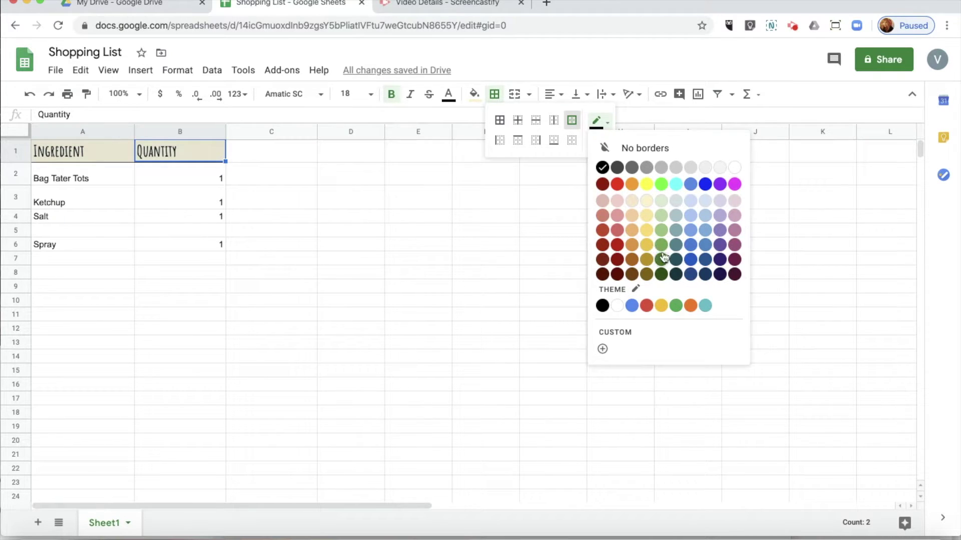
click(720, 185)
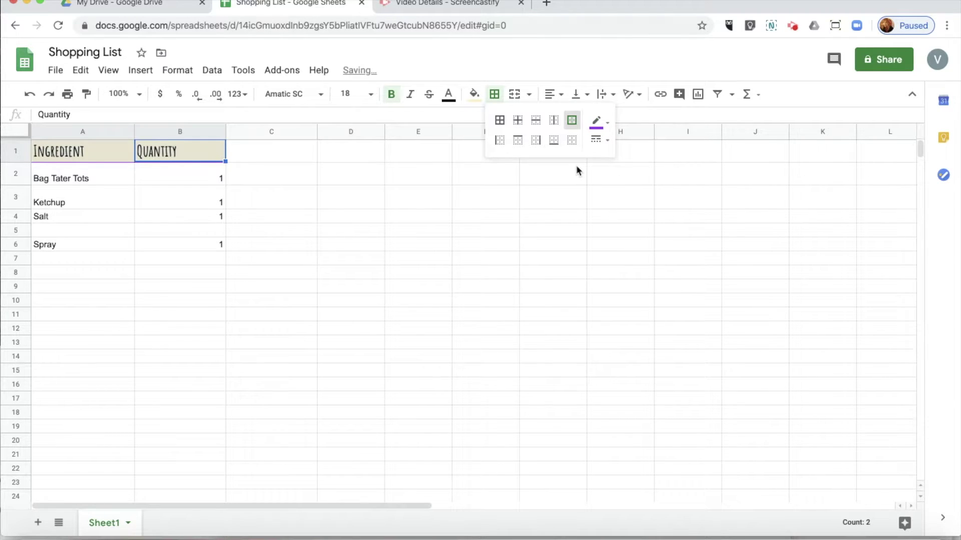
click(599, 139)
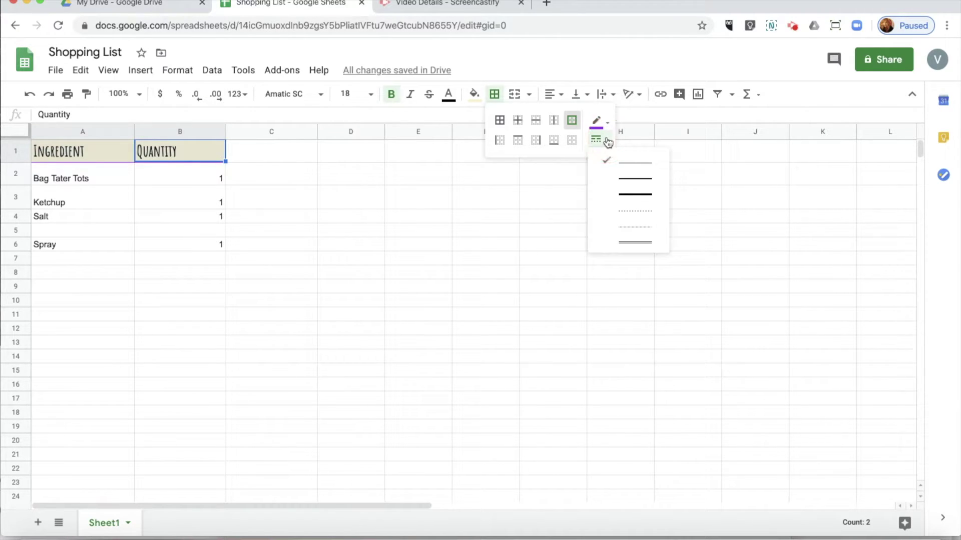
click(613, 194)
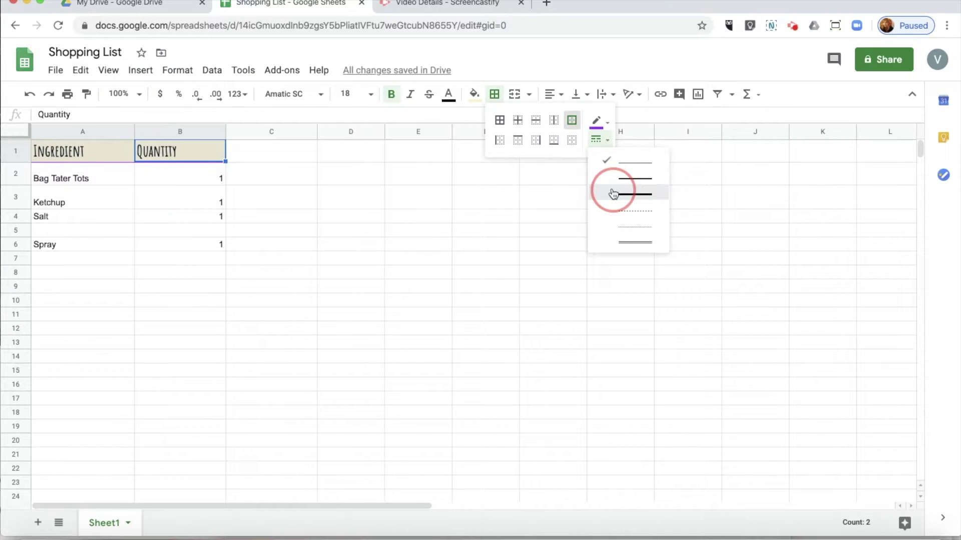
click(467, 226)
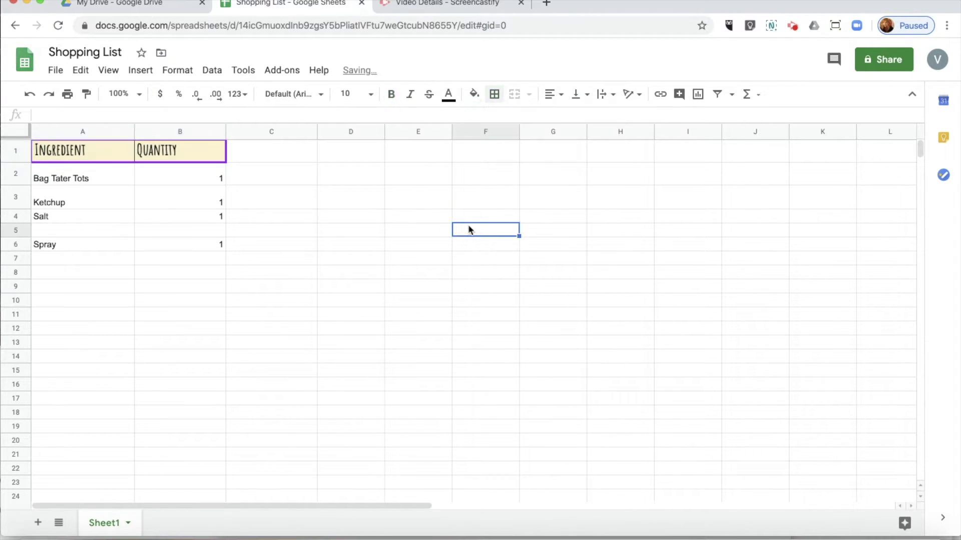
Increase header row 1 to roughly double its height.
click(589, 99)
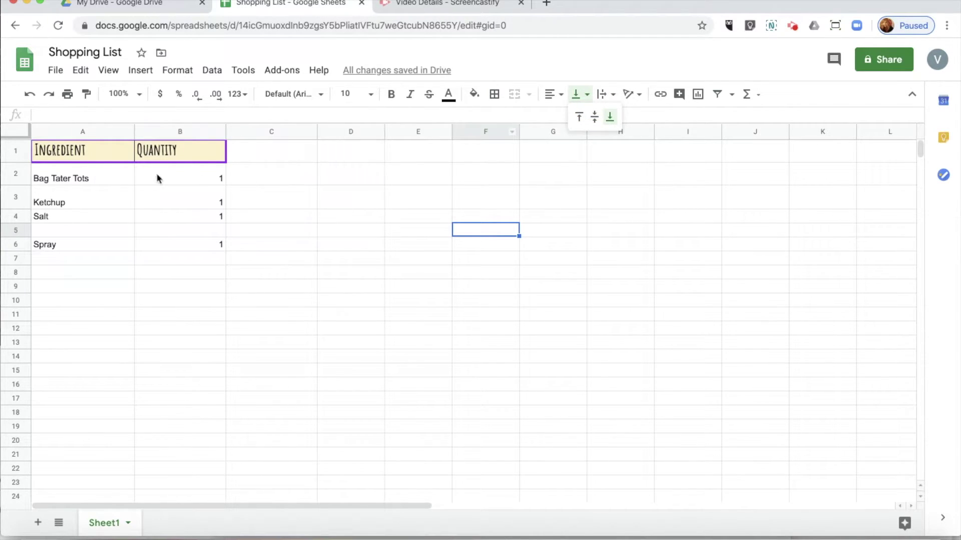
drag(17, 161, 19, 188)
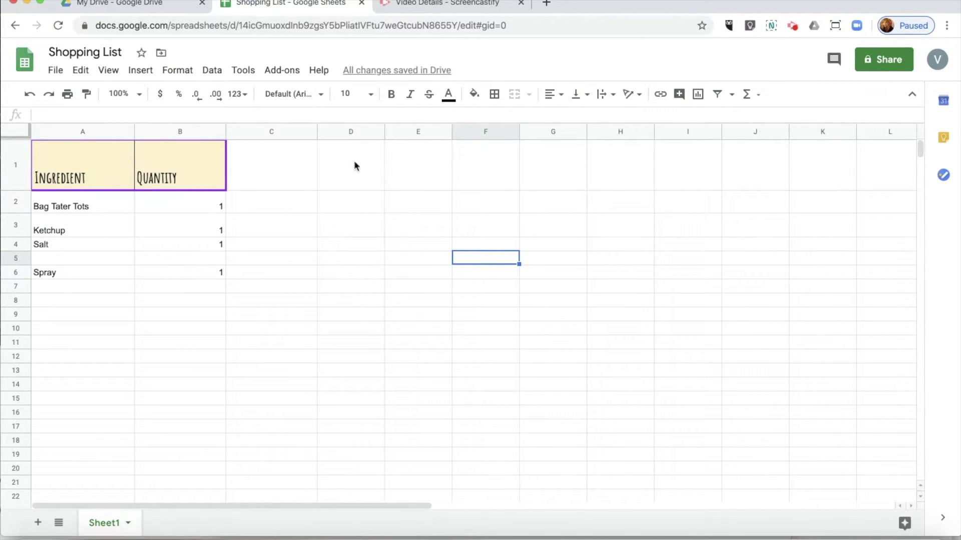
Align the Ingredient and Quantity headers to the top of their cells and center them horizontally.
click(582, 95)
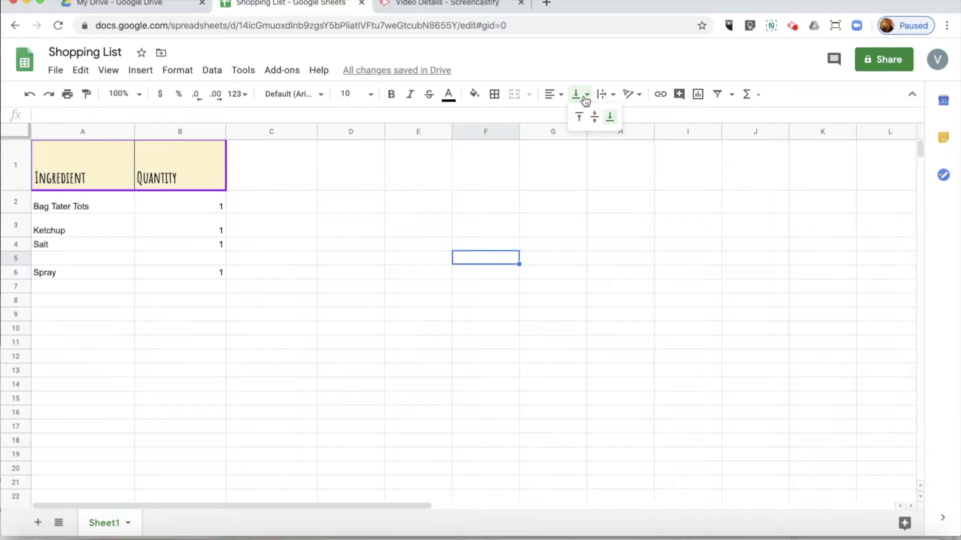
click(579, 117)
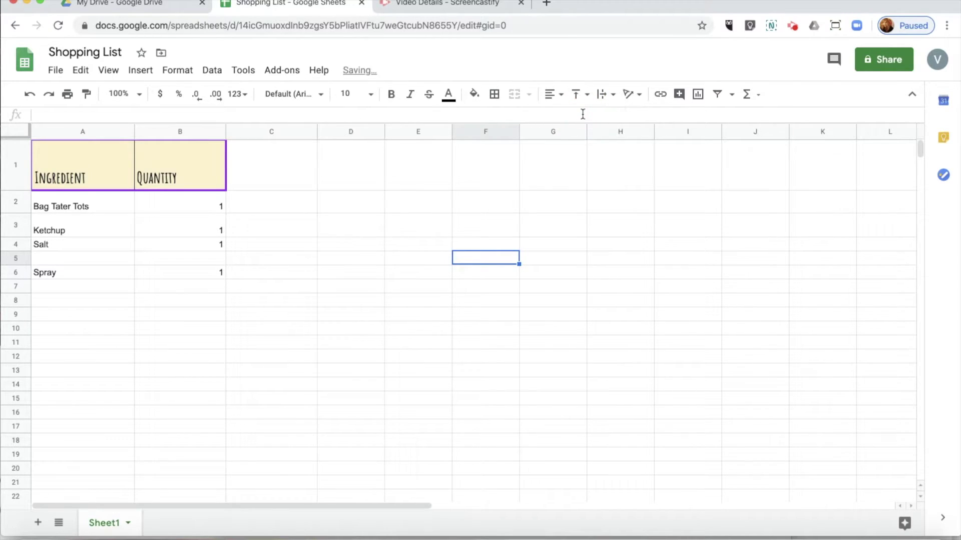
click(113, 178)
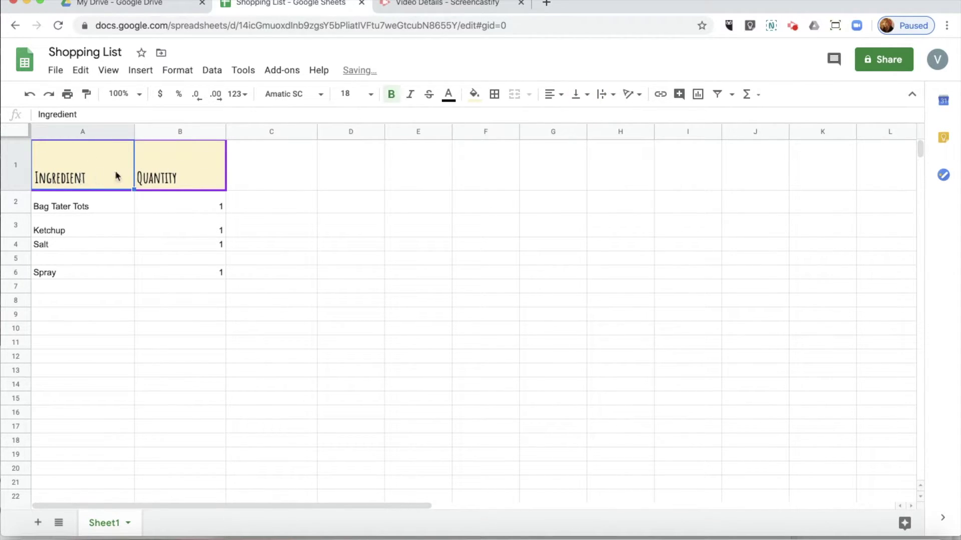
super+click(168, 171)
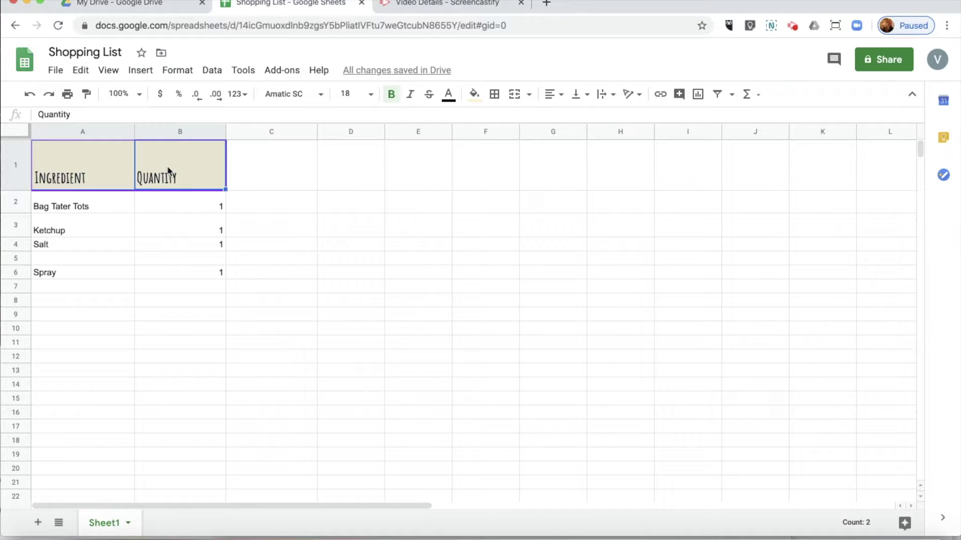
click(587, 98)
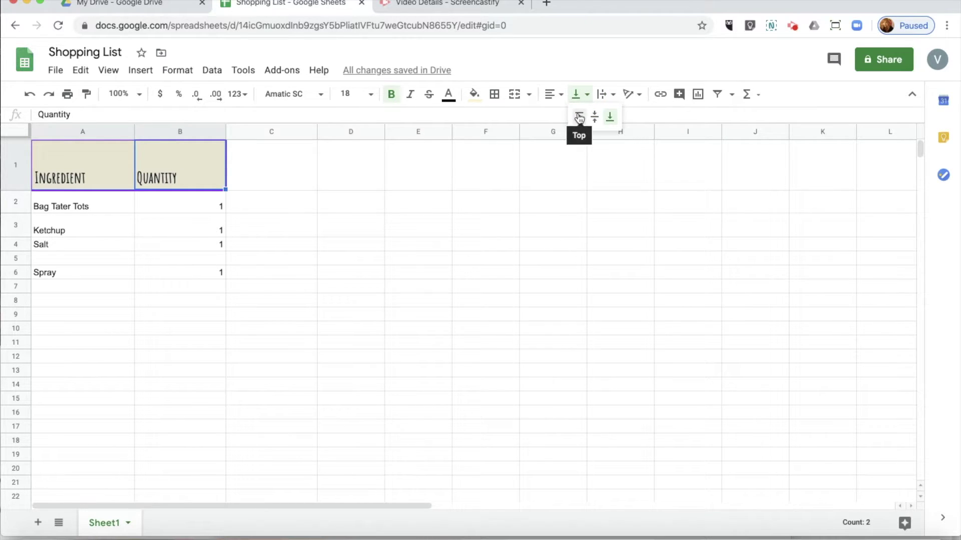
click(579, 116)
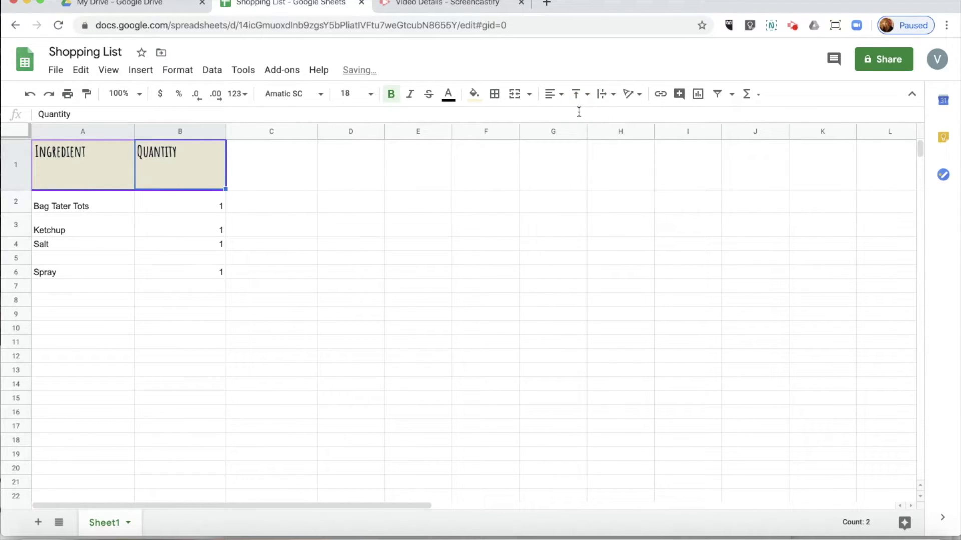
click(562, 96)
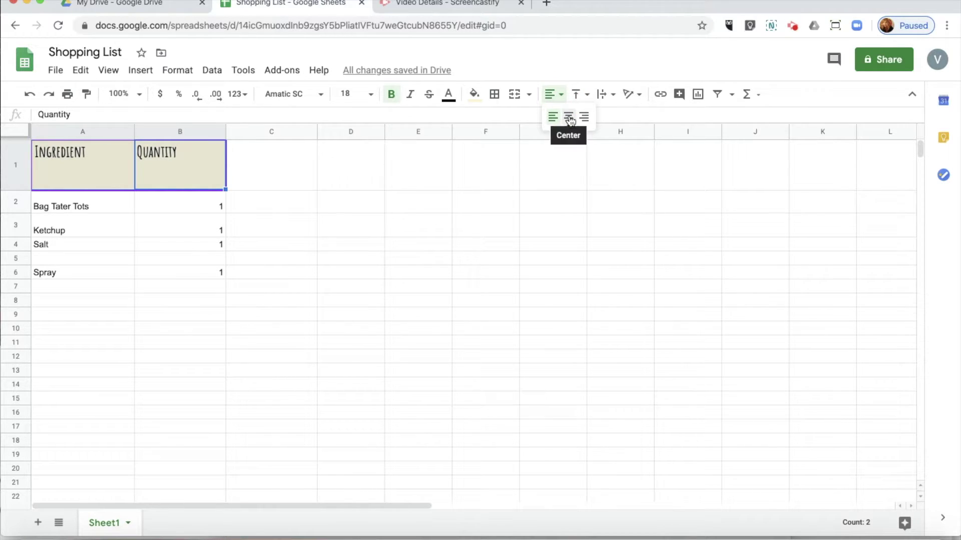
click(568, 117)
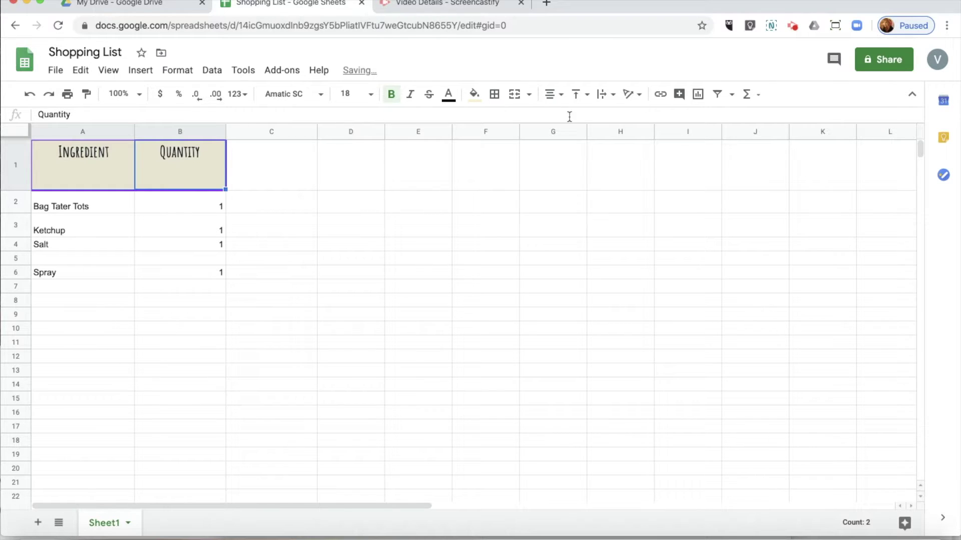
Turn on text wrapping for the two header cells and rotate their text to tilt diagonally upward.
click(612, 99)
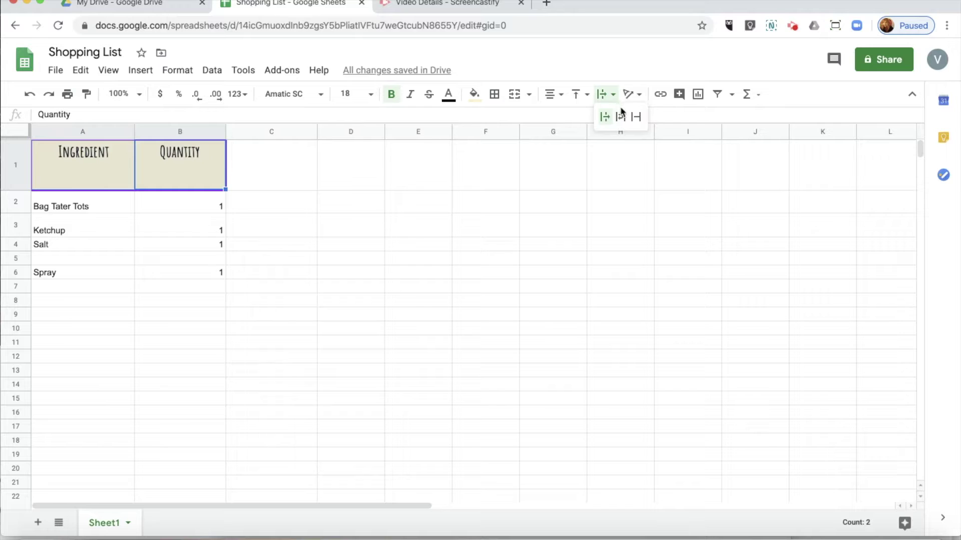
click(620, 117)
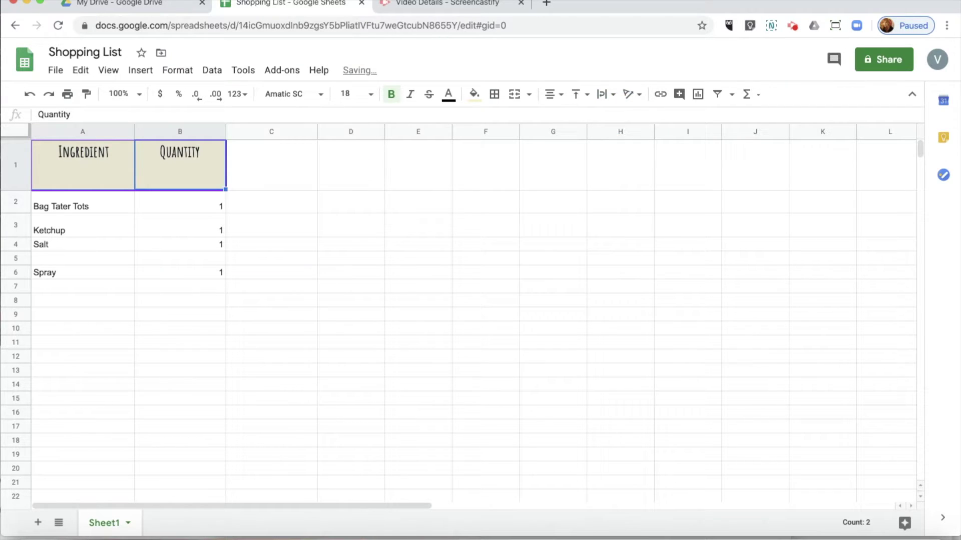
click(617, 99)
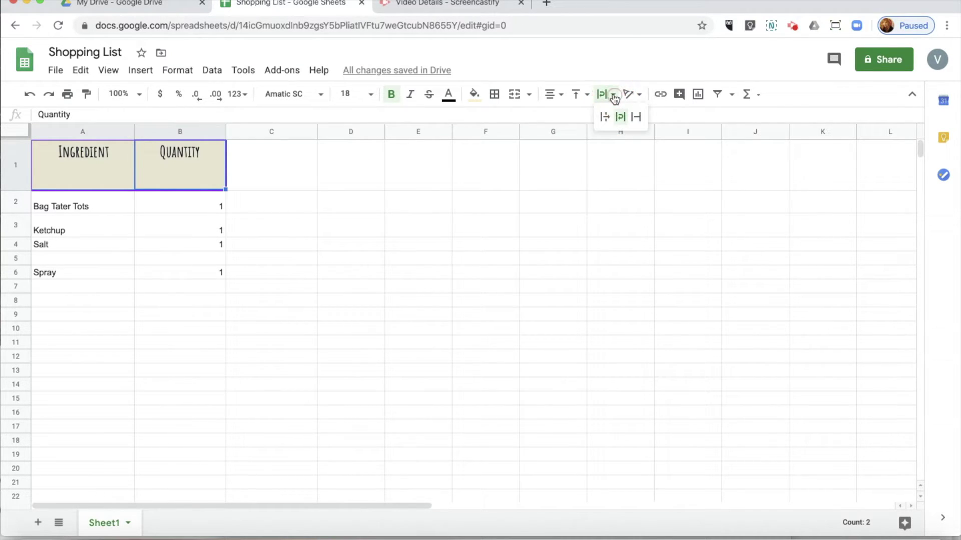
click(639, 100)
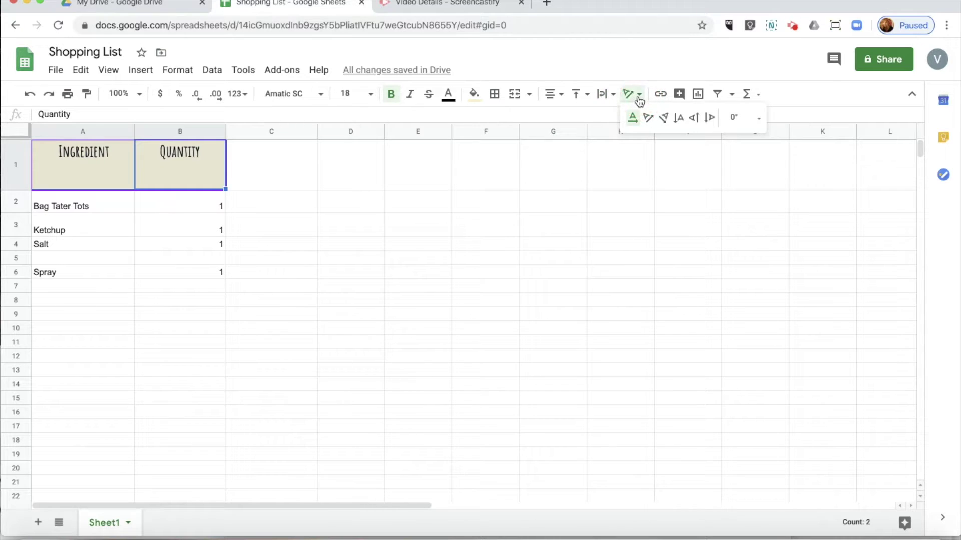
click(647, 118)
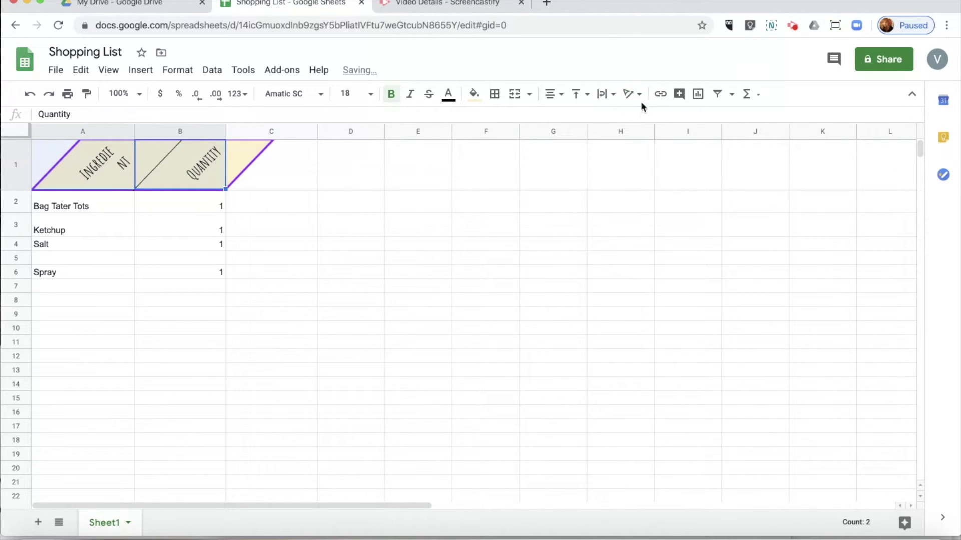
Try stacked vertical text on the Ingredient and Quantity headers, and settle on rotating their text straight up.
click(641, 103)
click(678, 118)
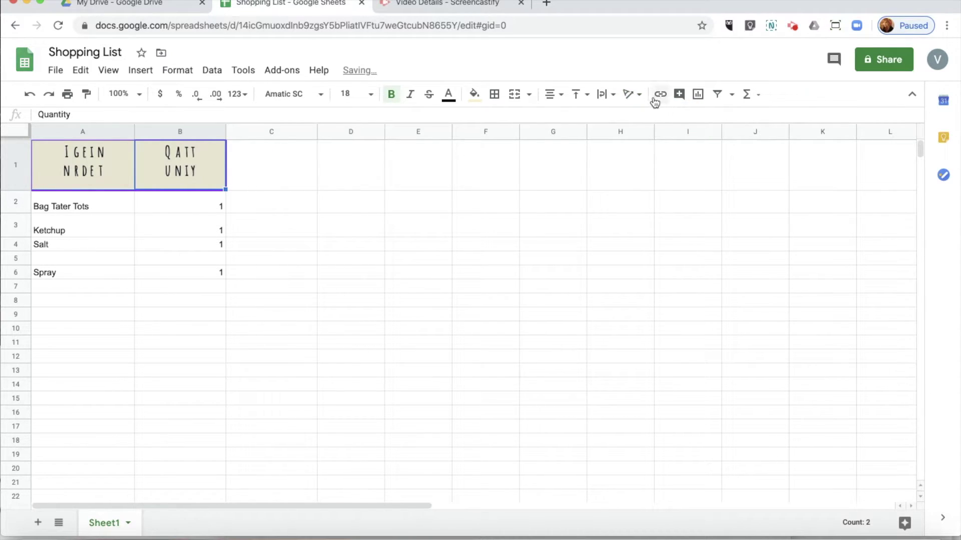
click(634, 95)
click(694, 119)
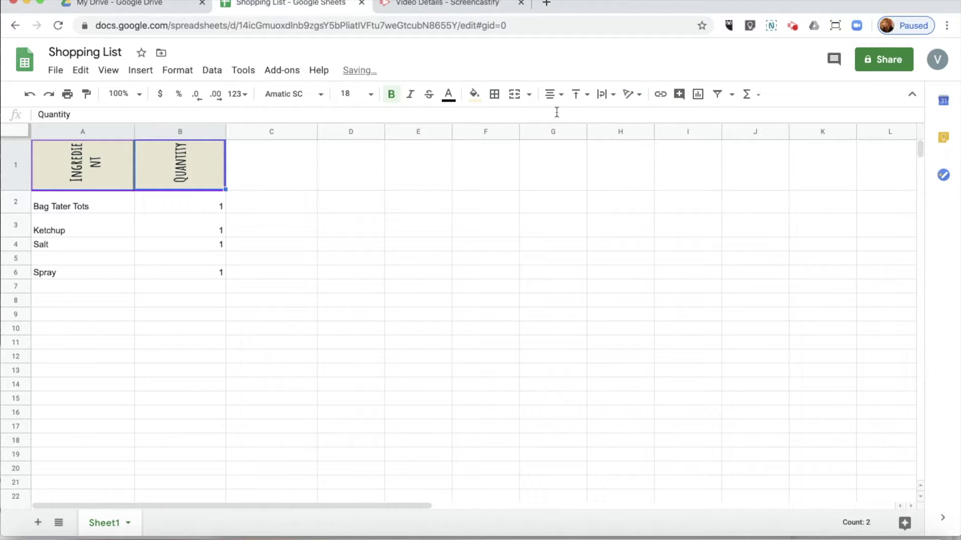
Increase header row 1 to about twice its height and vertically center its text in the middle of the cells.
click(22, 189)
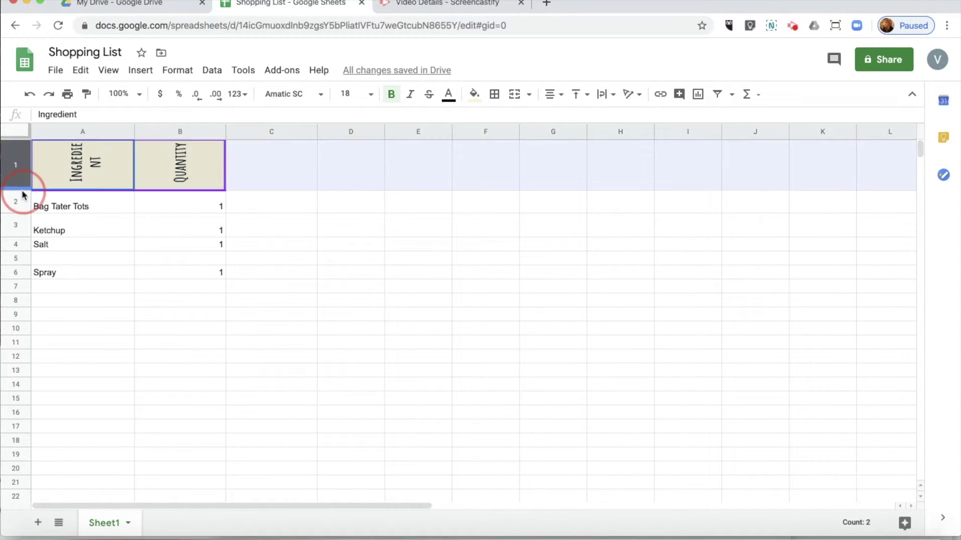
drag(22, 189, 19, 246)
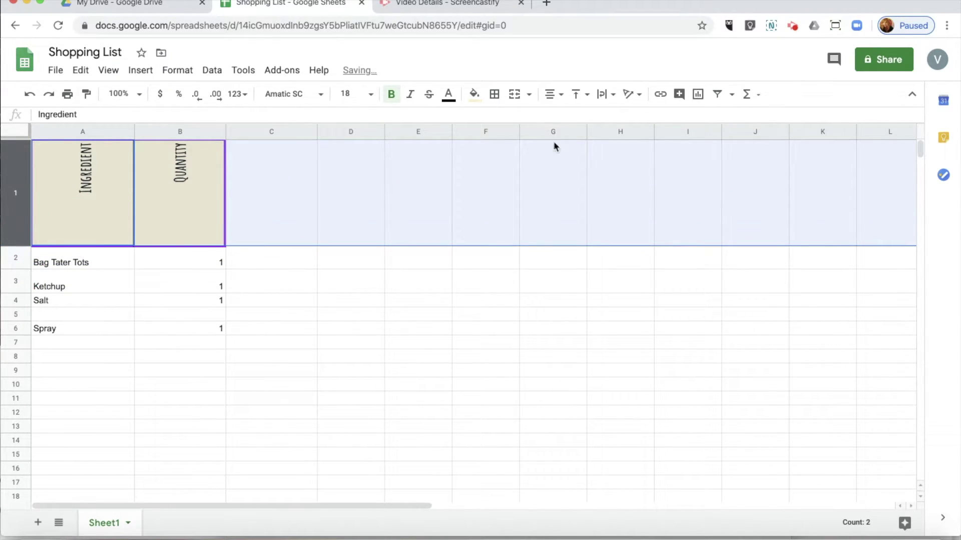
click(583, 94)
click(593, 114)
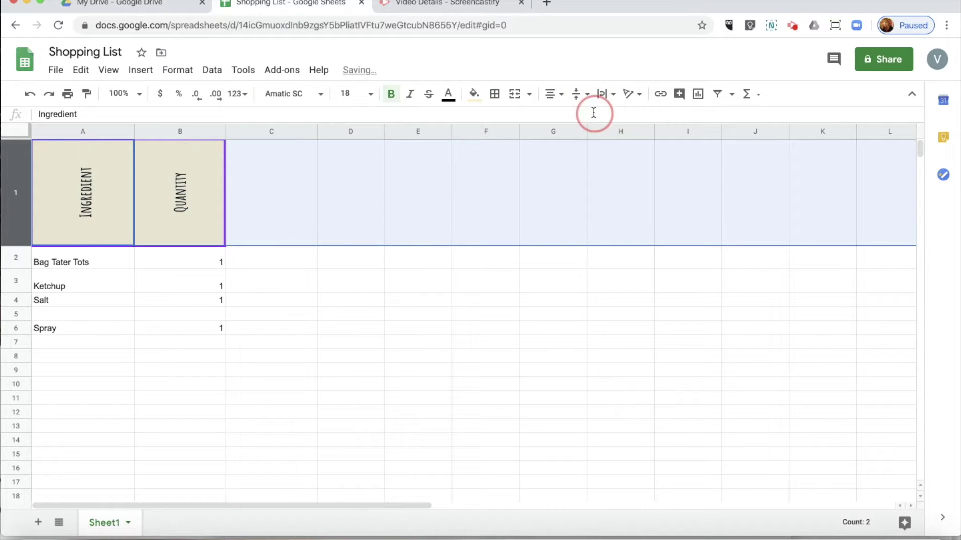
click(80, 300)
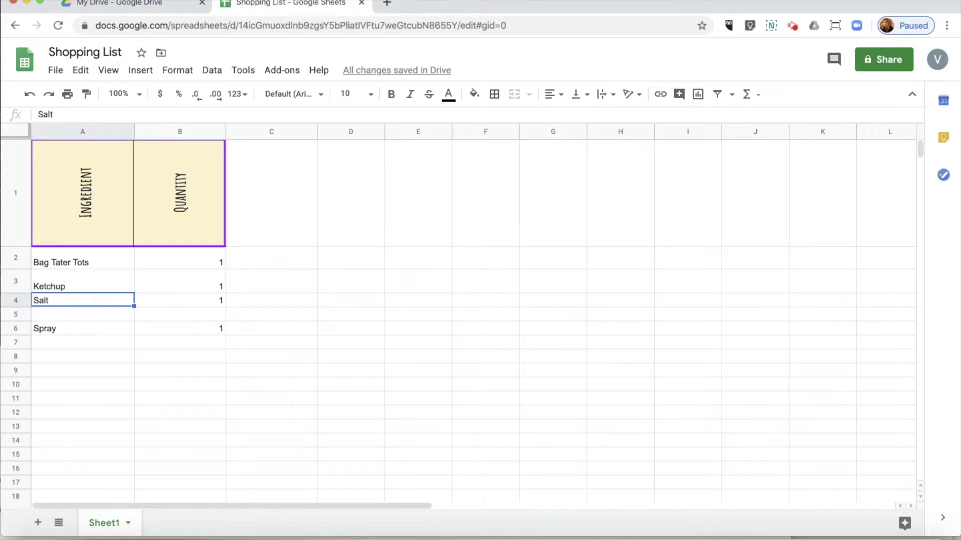
Freeze the first row so the Ingredient and Quantity headers stay in place, and check it by scrolling the sheet.
scroll(58, 276, down, 3)
scroll(58, 276, up, 3)
scroll(58, 276, right, 2)
scroll(58, 276, left, 2)
click(10, 207)
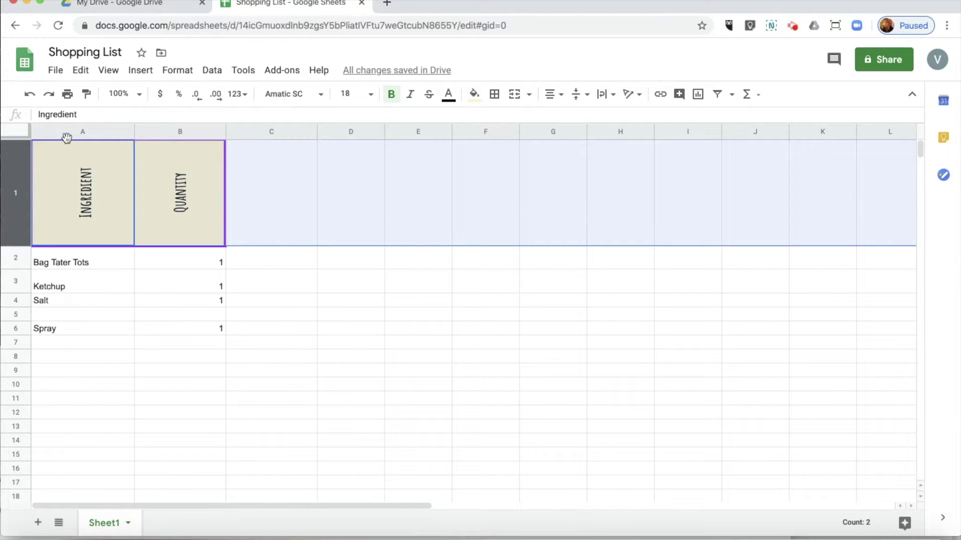
click(102, 75)
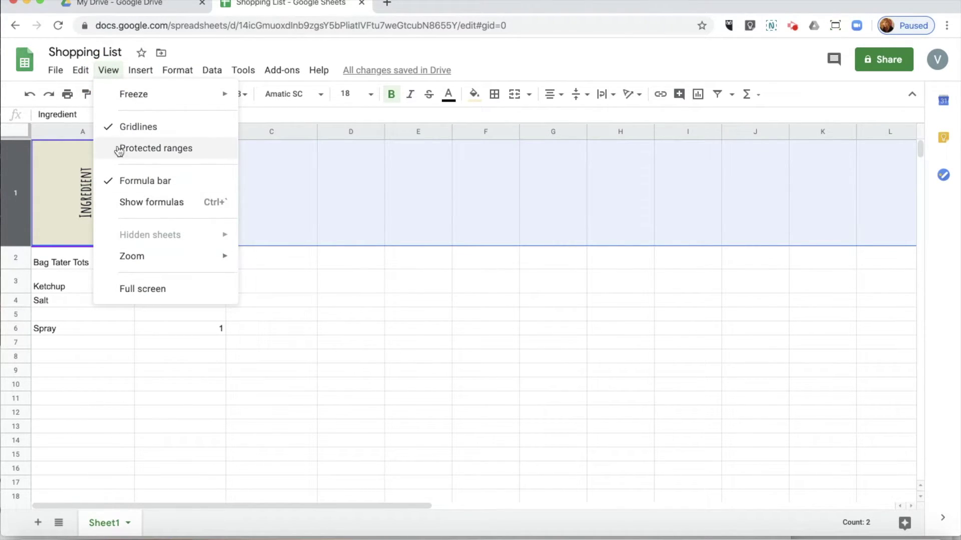
mouse_move(127, 101)
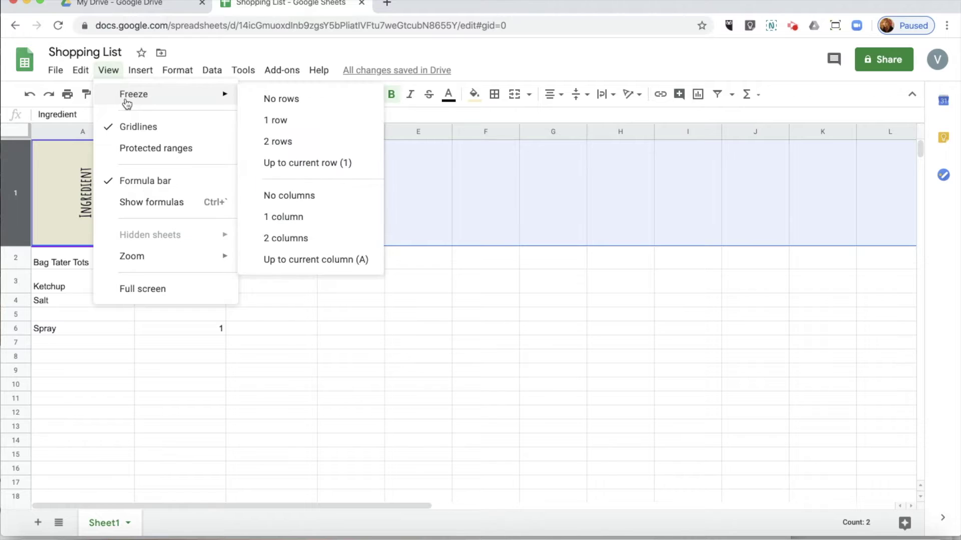
click(272, 120)
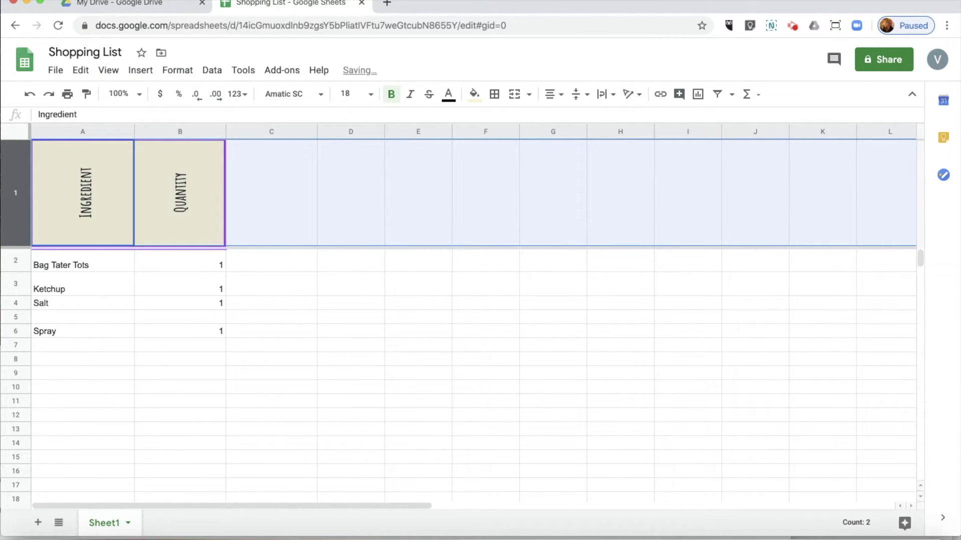
scroll(93, 329, down, 3)
scroll(450, 375, up, 3)
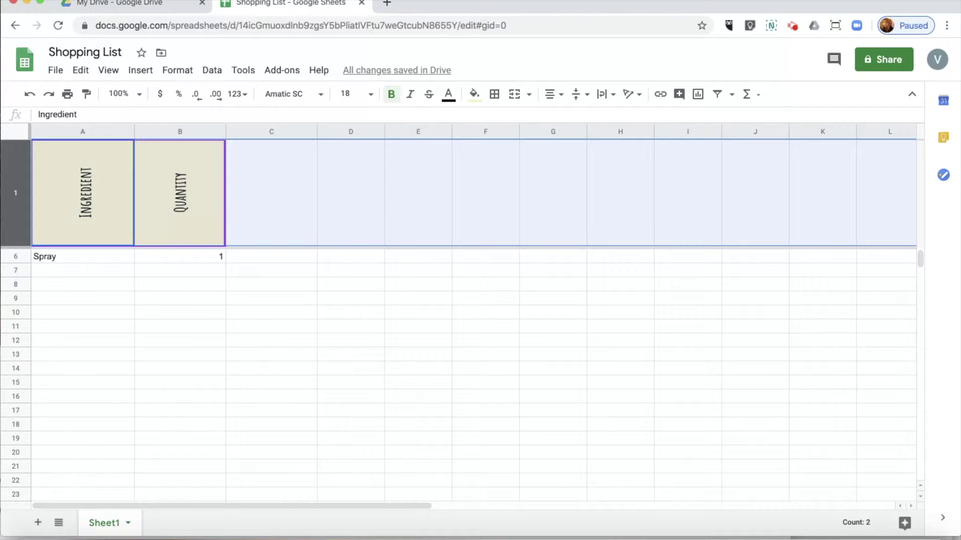
scroll(450, 375, right, 2)
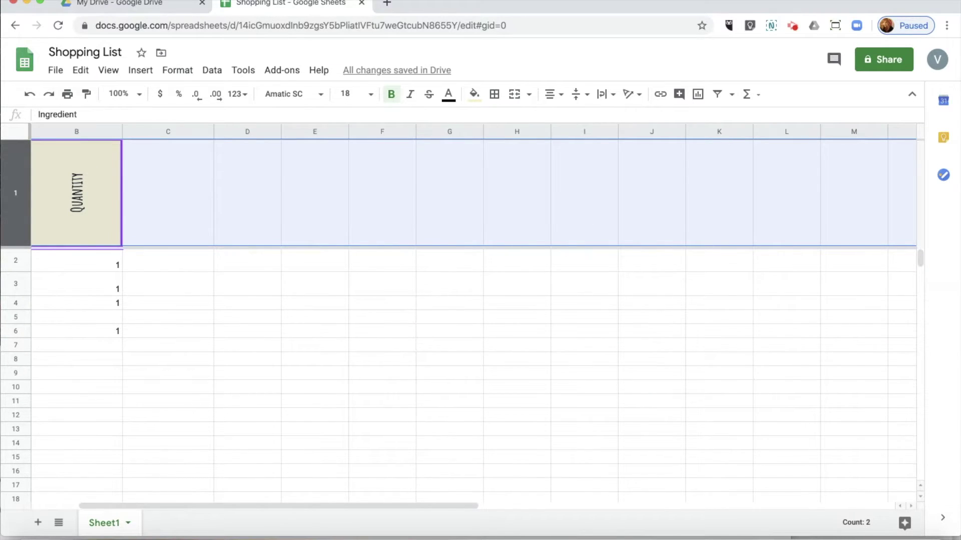
scroll(450, 375, left, 2)
click(79, 289)
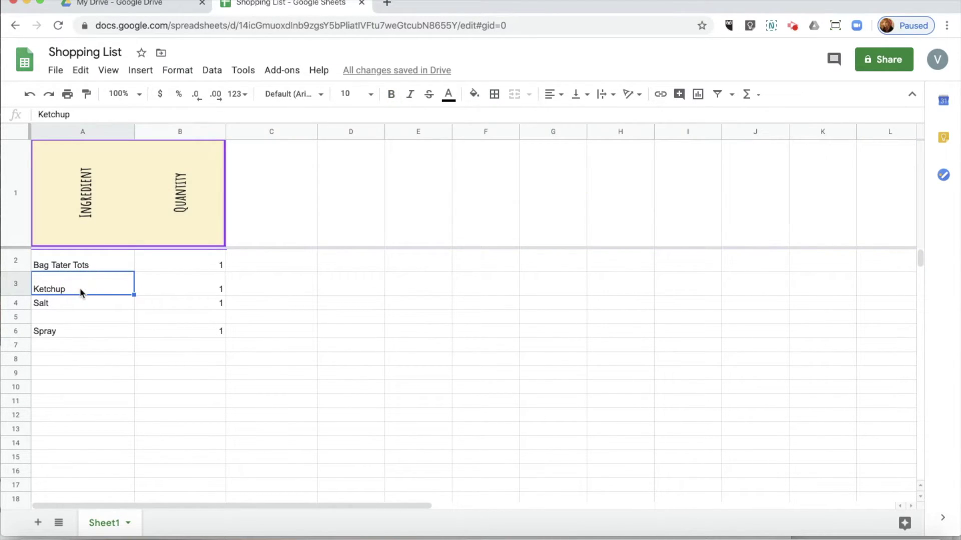
Review the formatting and number format options for the Bag Tater Tots quantity in B2 and format it as Percent.
click(157, 268)
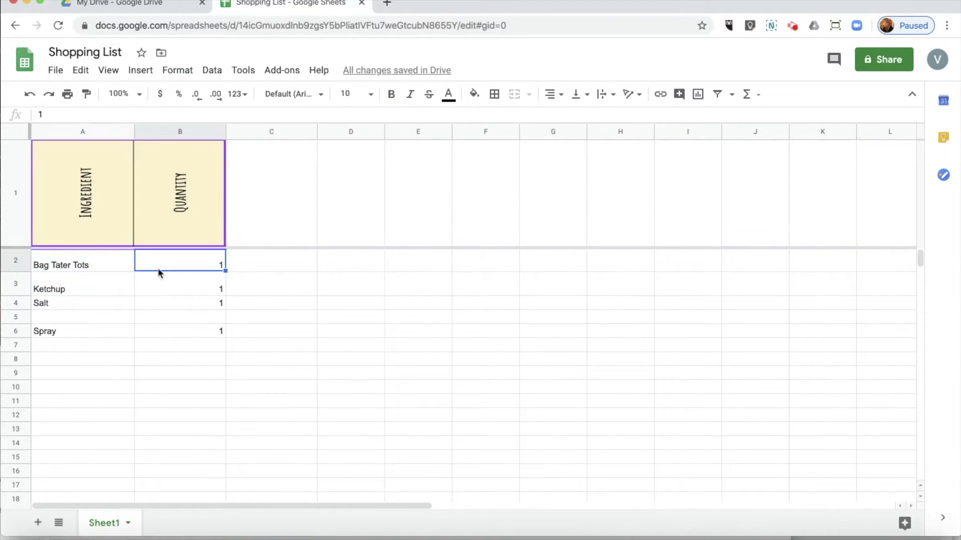
click(191, 72)
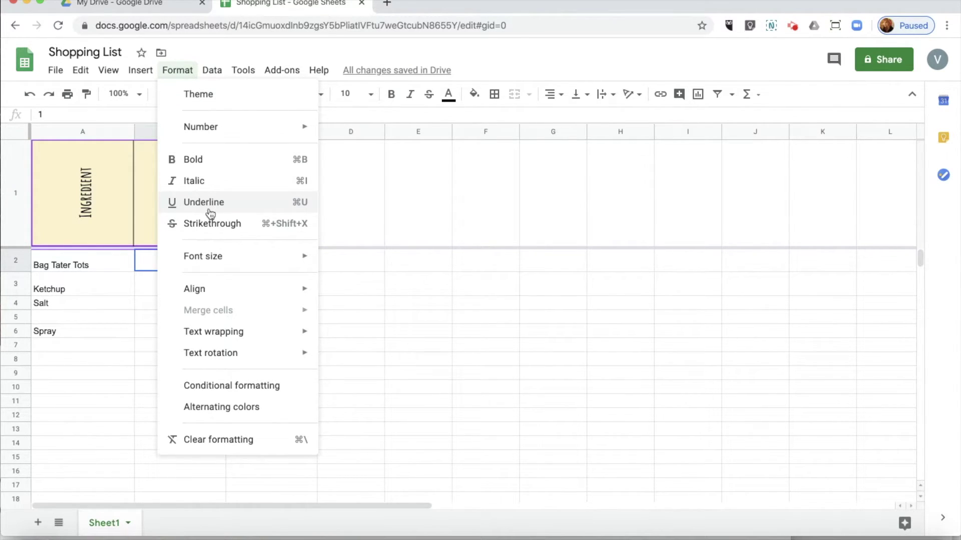
mouse_move(214, 331)
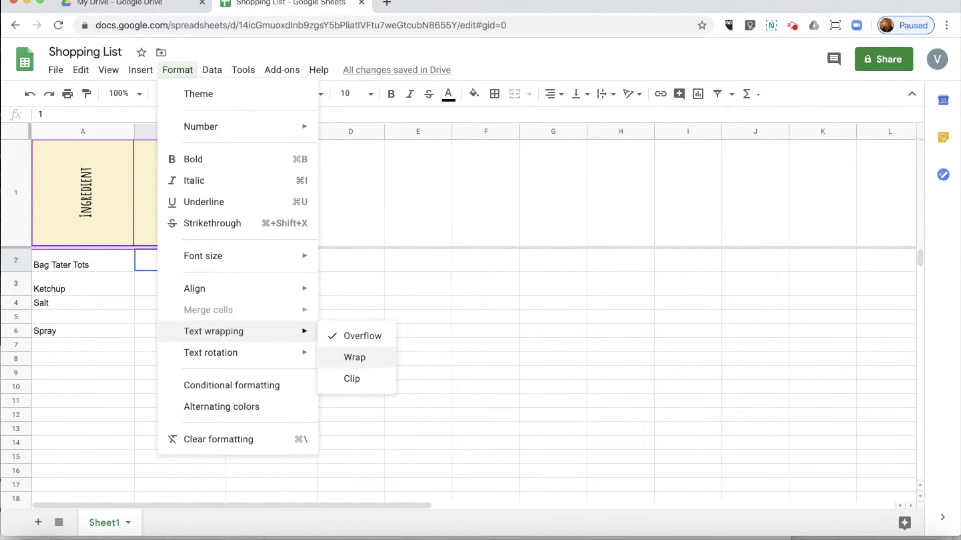
mouse_move(303, 358)
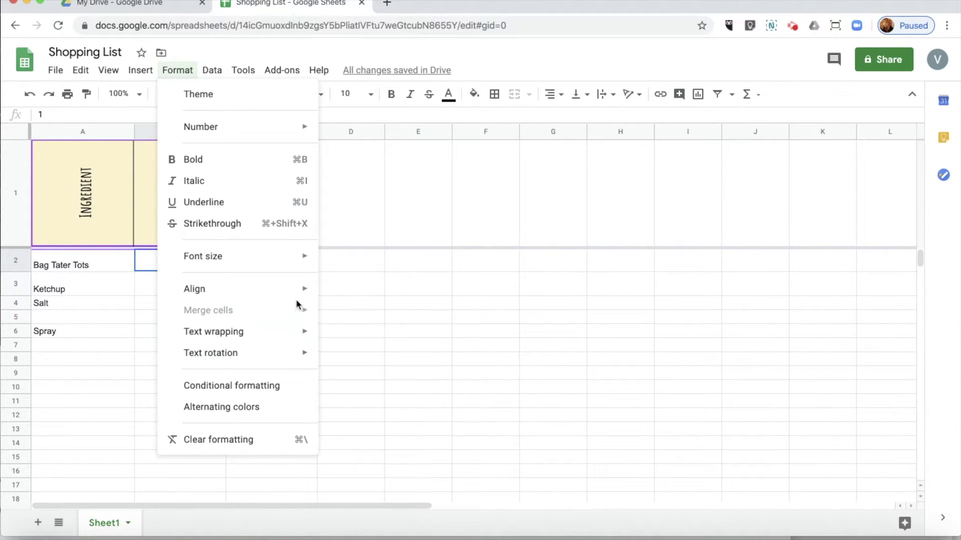
mouse_move(247, 288)
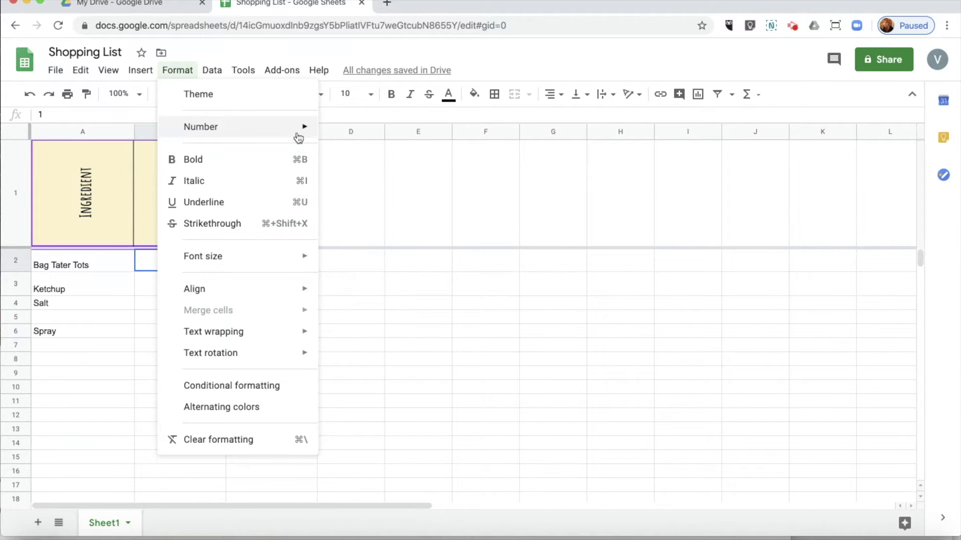
mouse_move(299, 132)
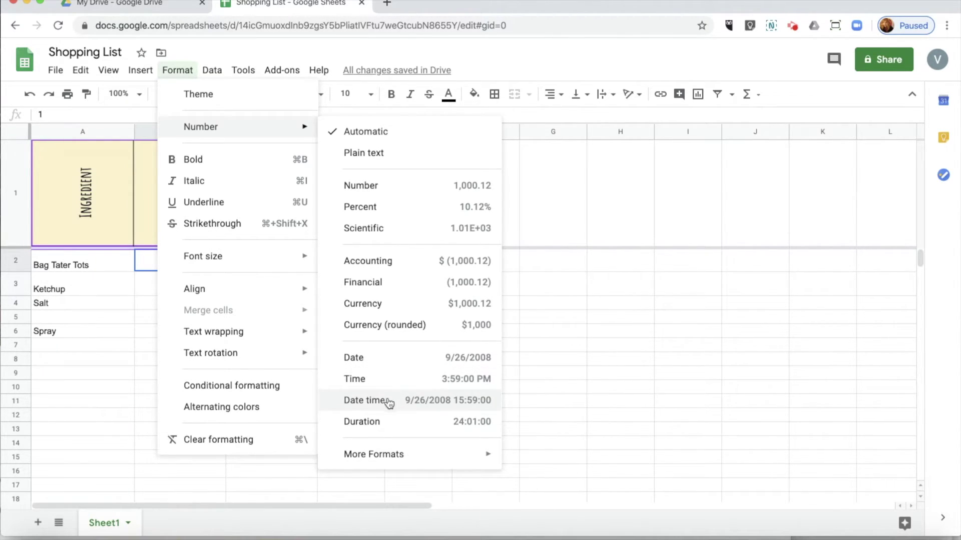
mouse_move(386, 457)
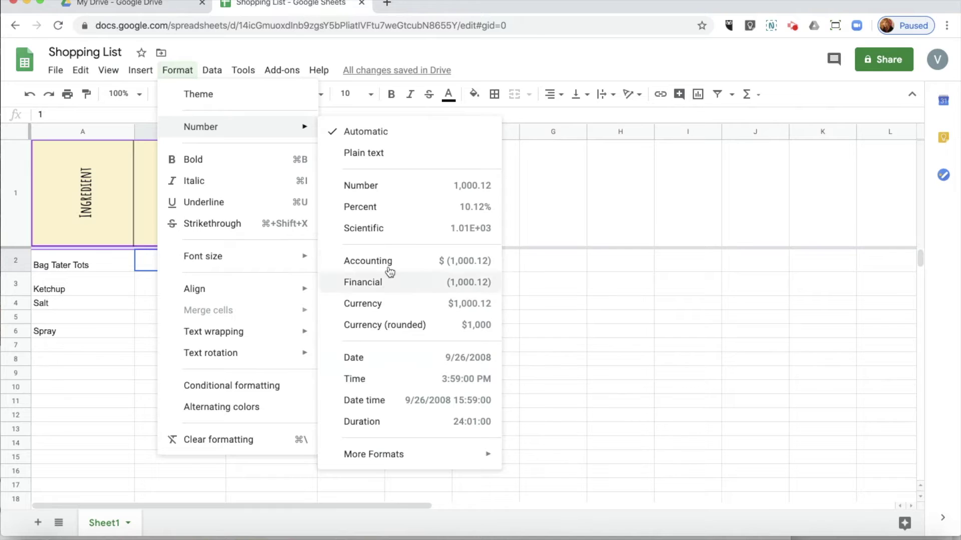
click(400, 210)
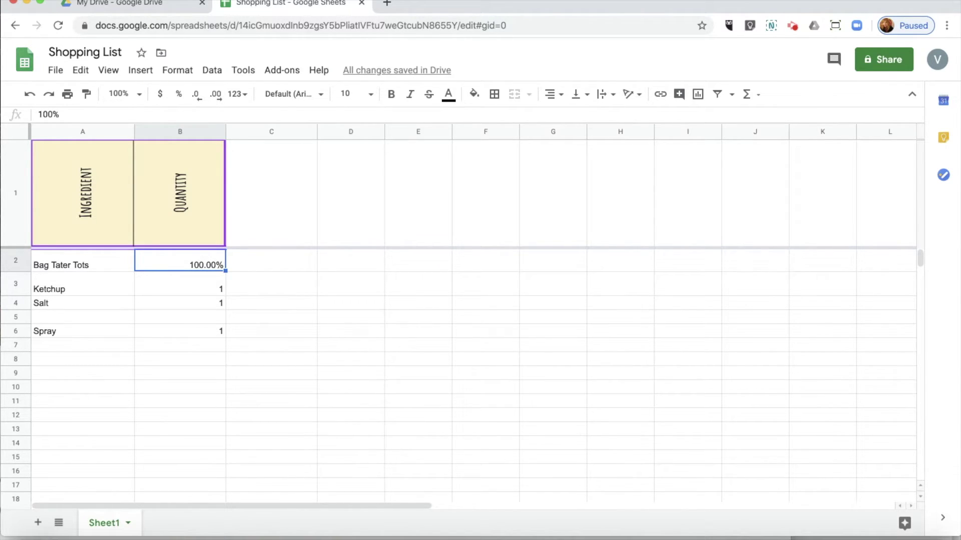
Reapply the percent format to the Bag Tater Tots quantity in B2 and reduce its decimal places.
click(179, 98)
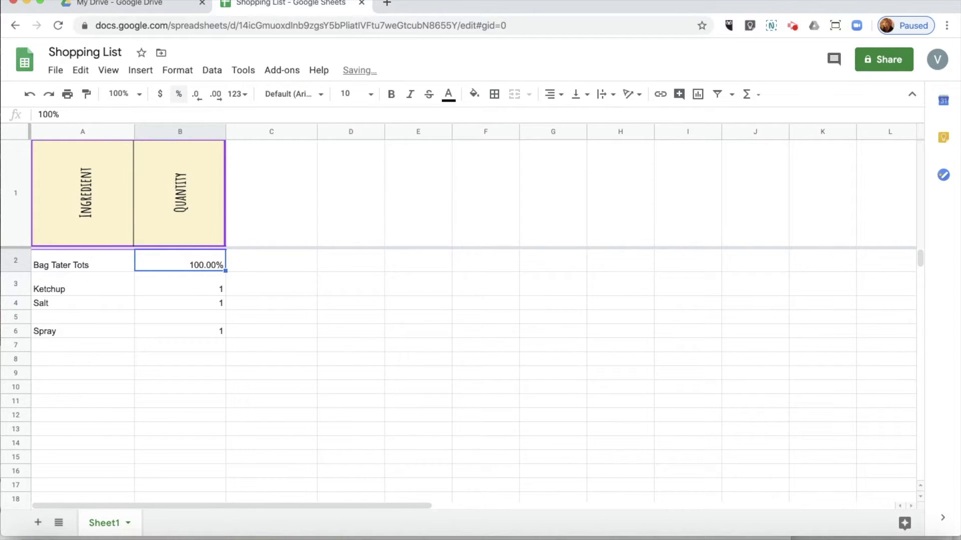
click(195, 96)
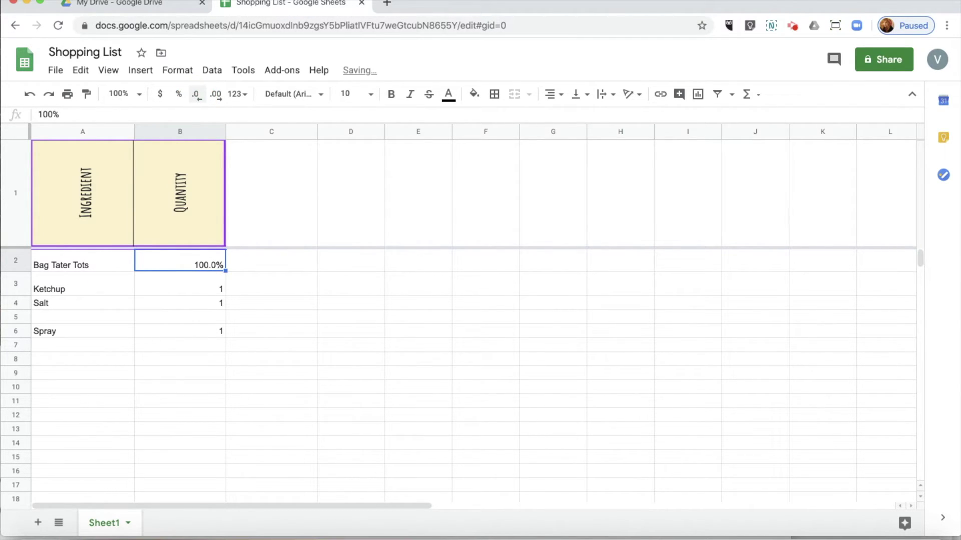
click(196, 99)
click(196, 95)
click(197, 94)
click(196, 94)
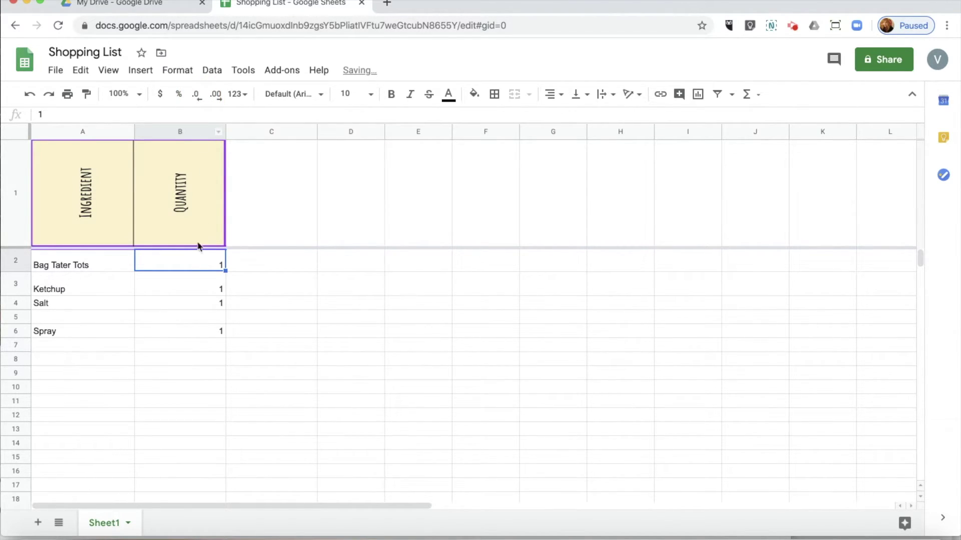
Add alternating colors with a header to the shopping list range A2:B6.
key(Left)
shift+click(211, 331)
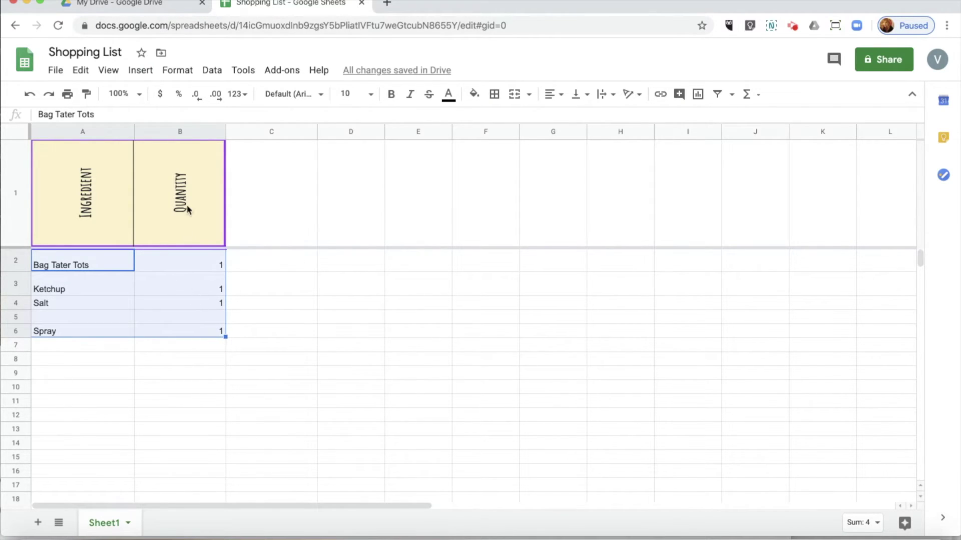
click(182, 77)
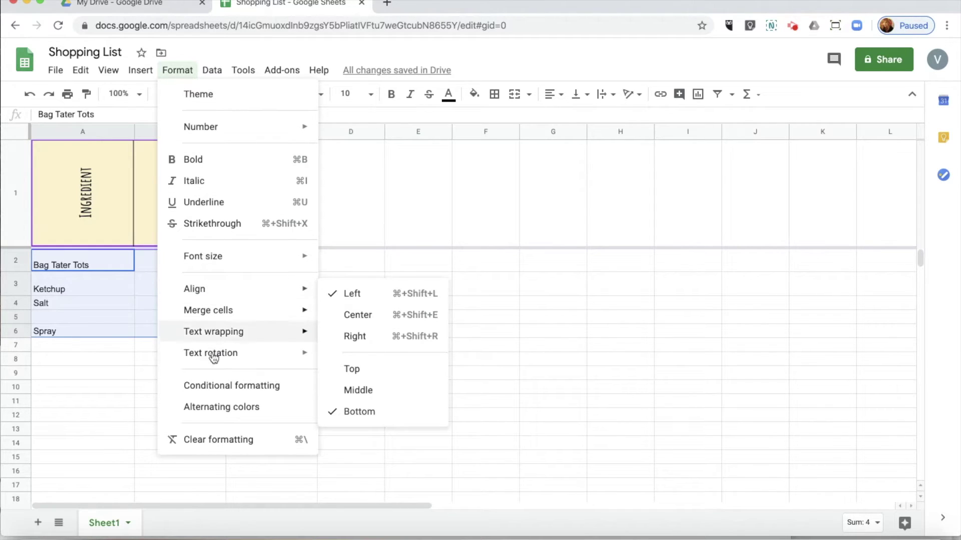
click(222, 408)
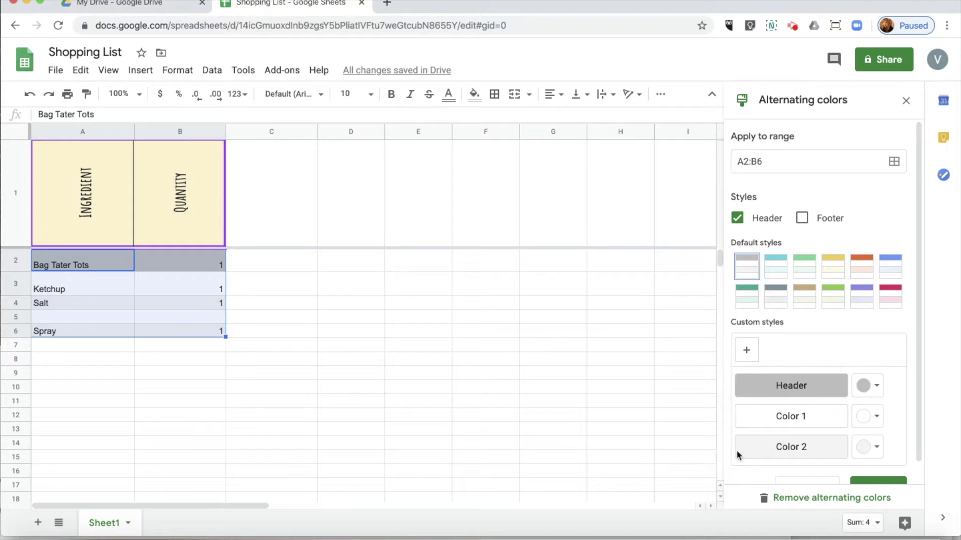
scroll(804, 443, down, 1)
scroll(761, 375, up, 1)
Try several default alternating color styles on the list and choose the one with a purple header.
click(771, 260)
click(800, 267)
click(834, 273)
click(860, 271)
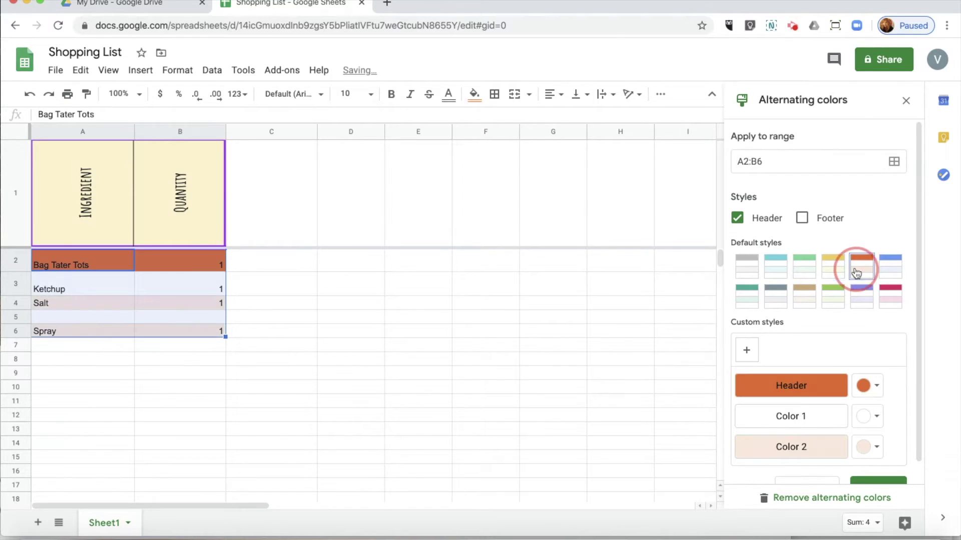
click(881, 270)
click(886, 305)
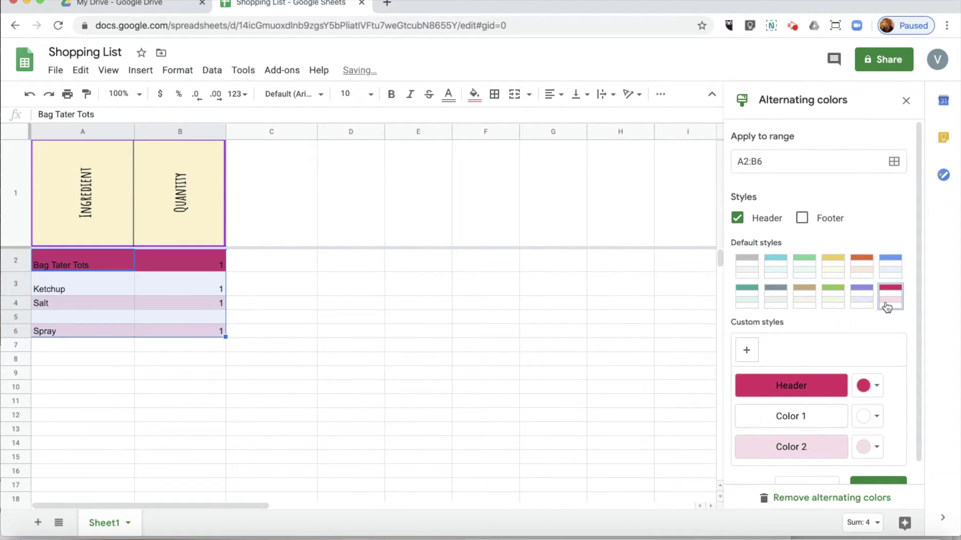
click(869, 308)
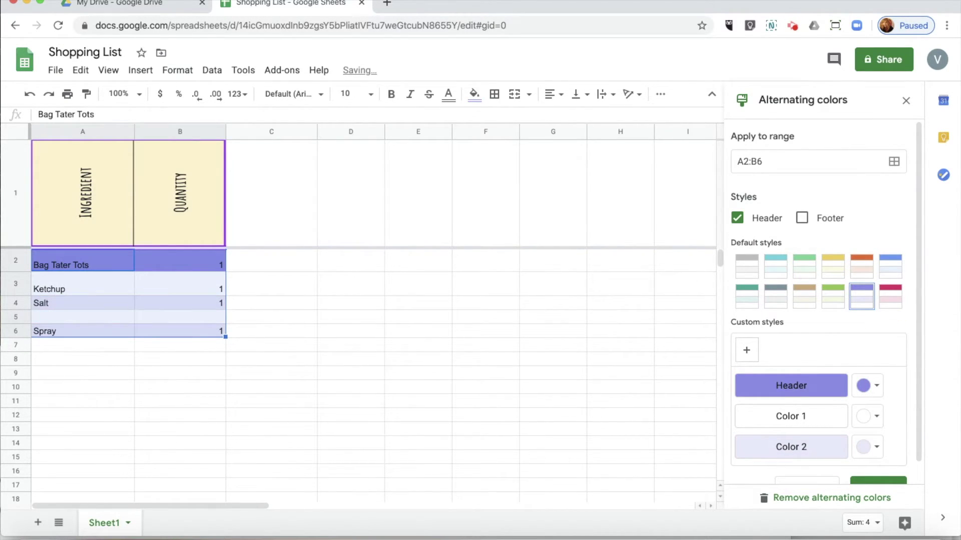
Customize the list's alternating colors with a bright purple header, gray Color 1 and light purple Color 2, and finish the styling.
click(871, 386)
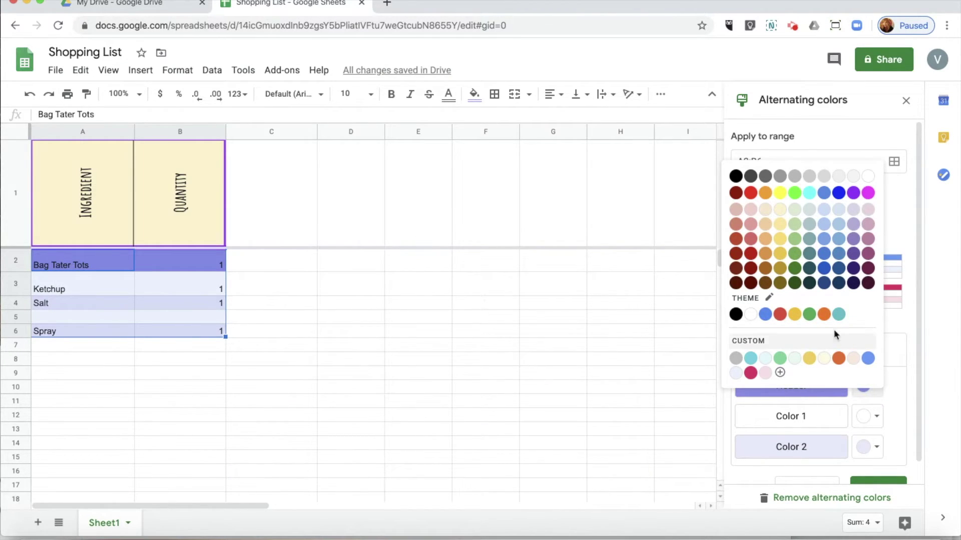
click(854, 193)
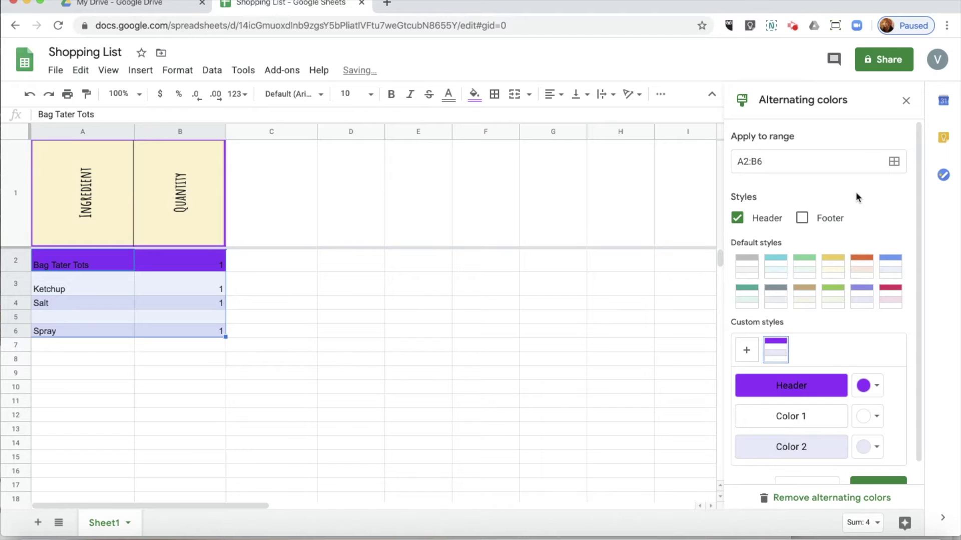
click(865, 446)
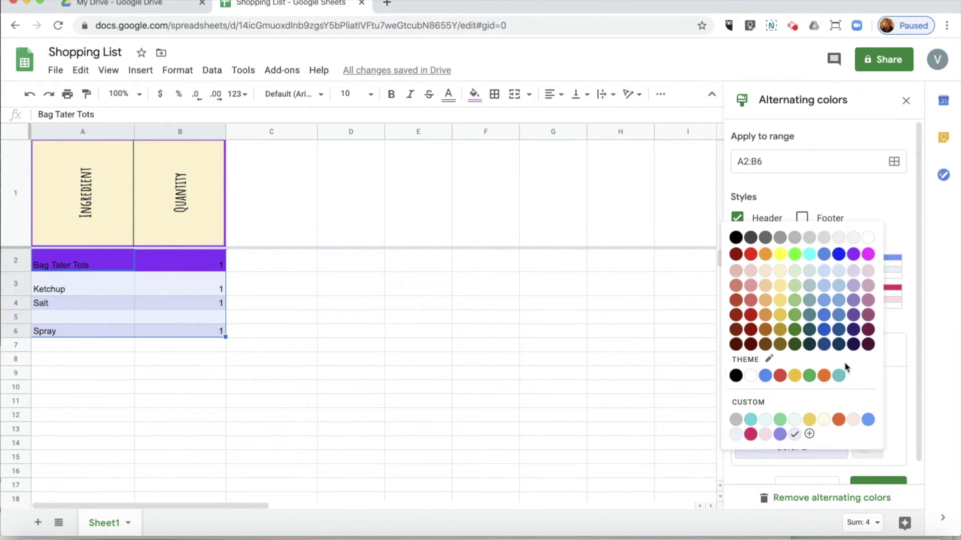
click(855, 276)
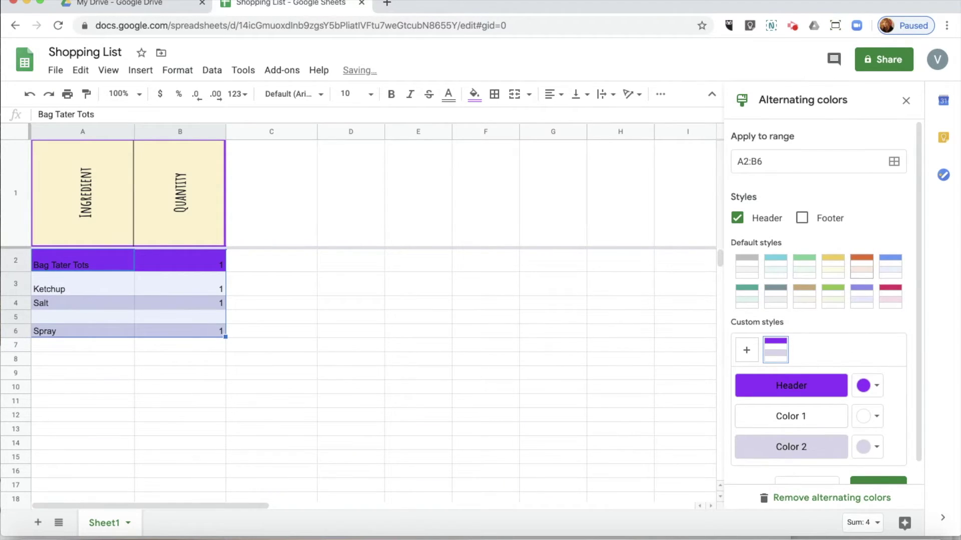
scroll(864, 383, down, 1)
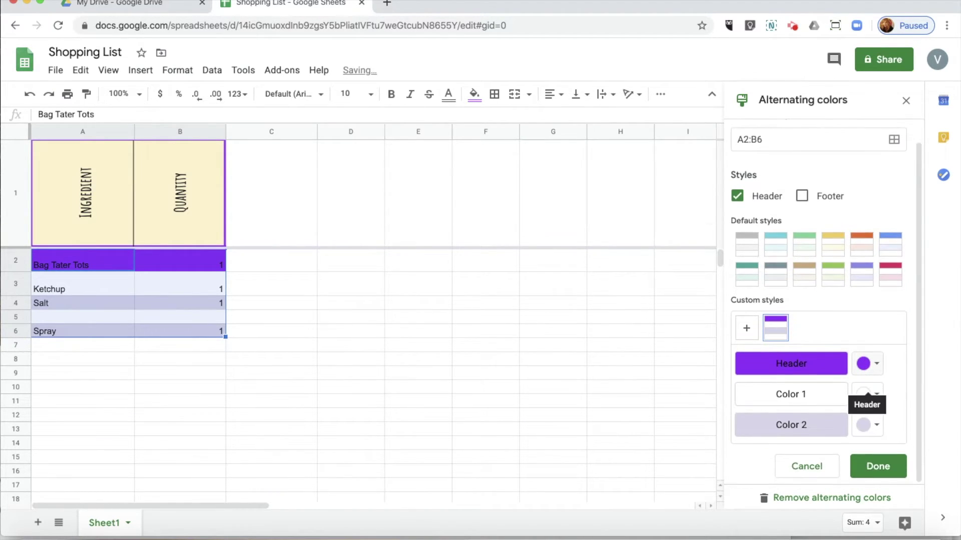
click(876, 396)
click(735, 366)
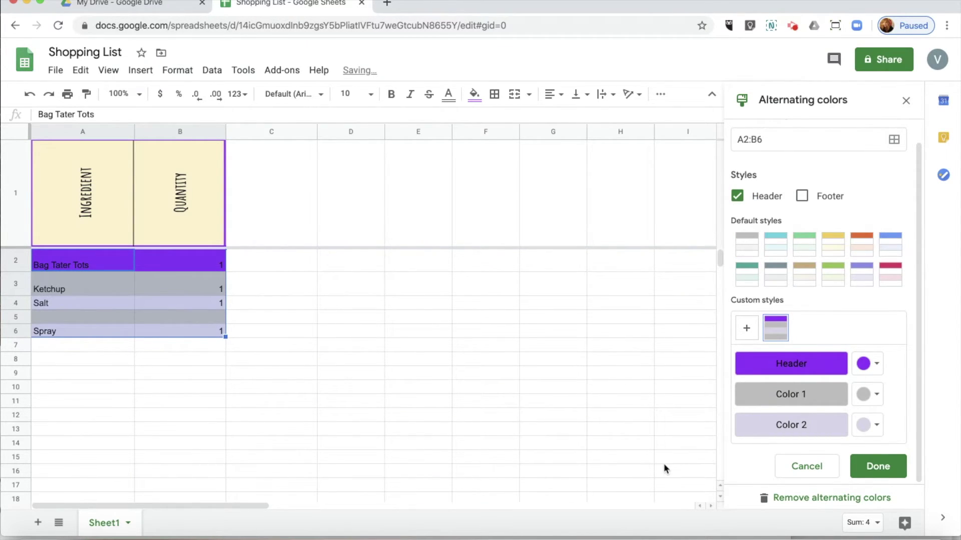
click(880, 458)
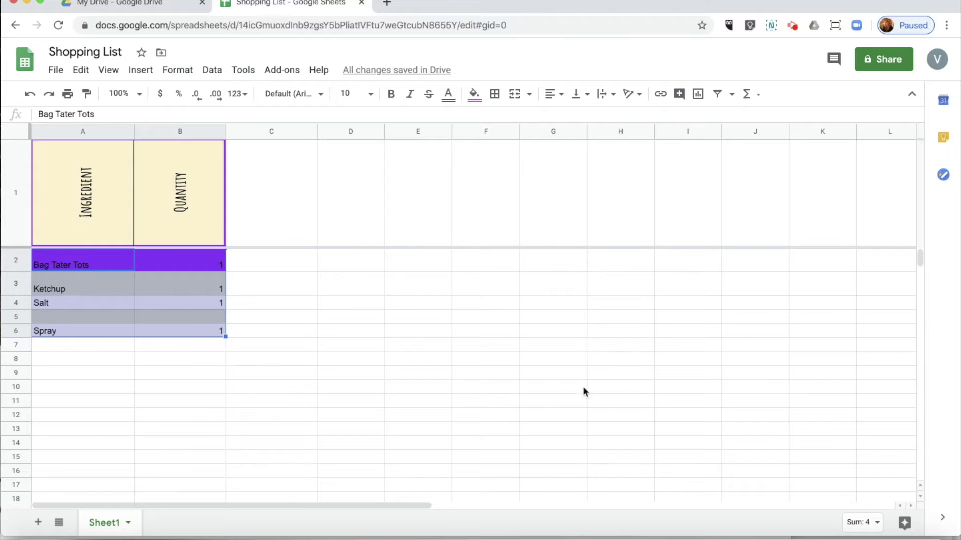
click(271, 375)
Merge the empty cells A5 and B5 of the shopping list into one cell.
click(97, 316)
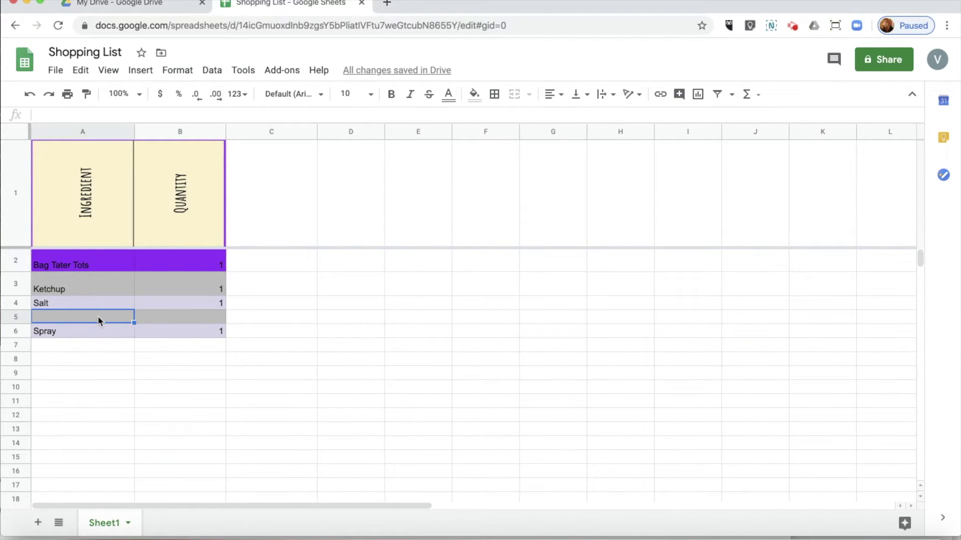
shift+click(166, 317)
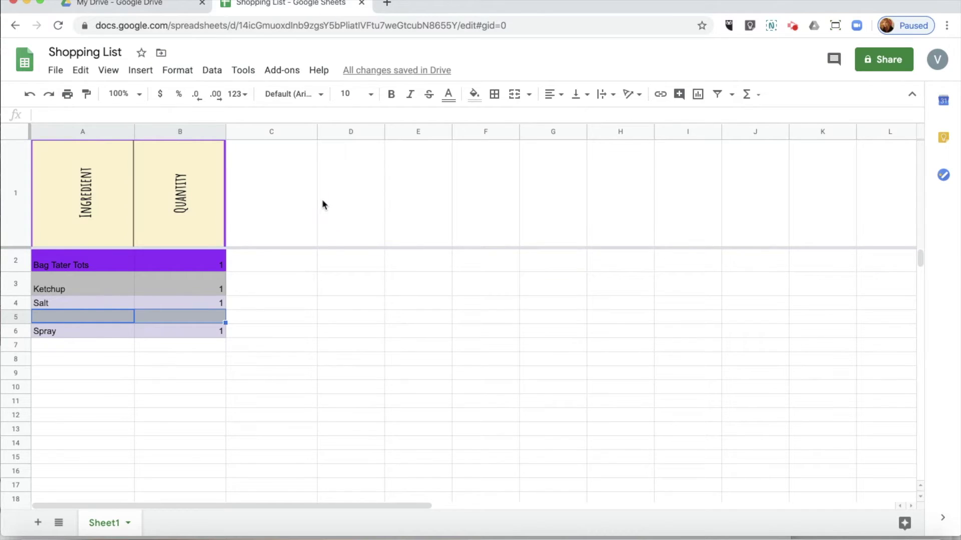
click(525, 99)
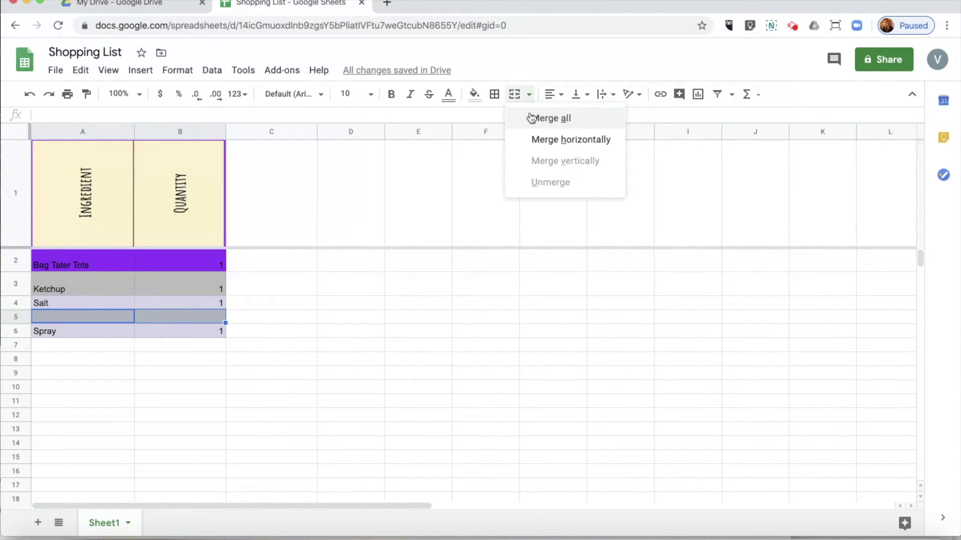
click(532, 118)
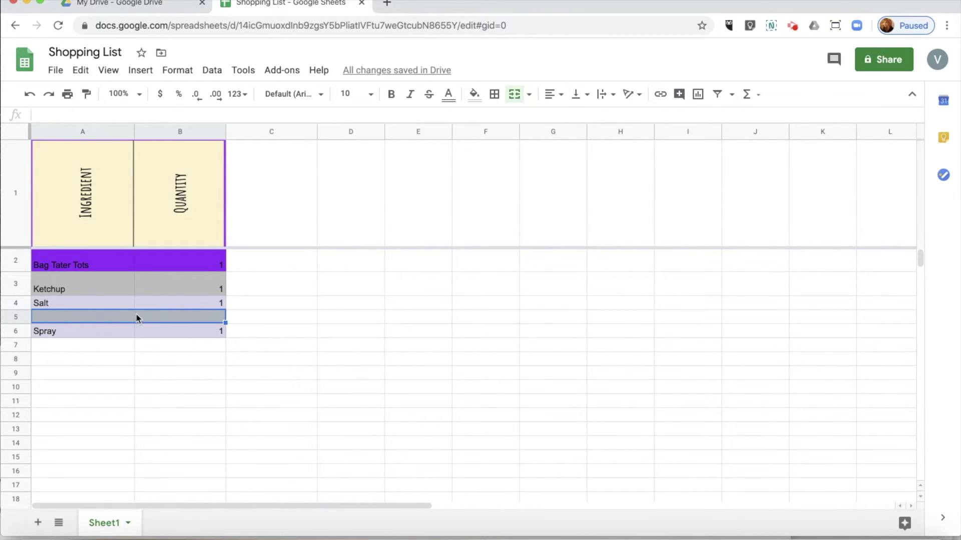
click(128, 346)
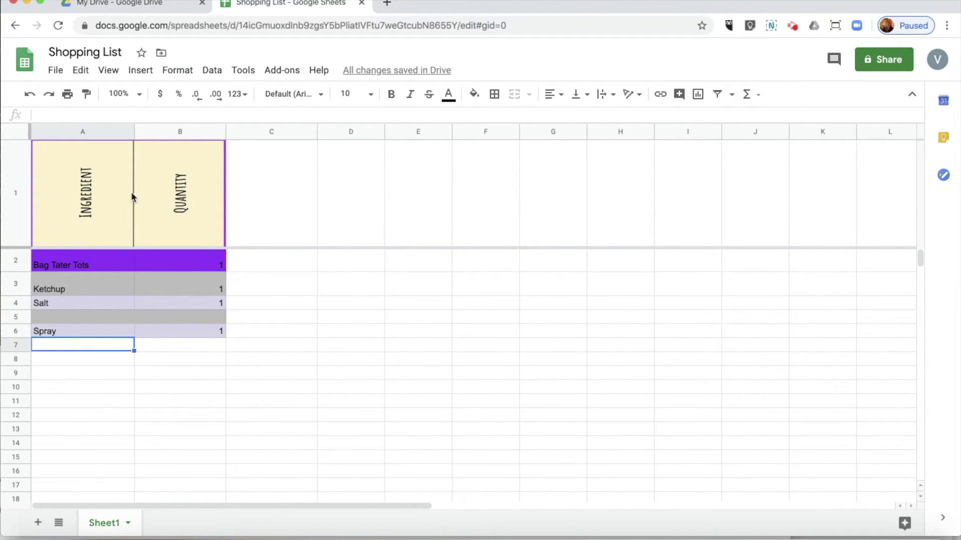
Insert a new sheet into the spreadsheet and name it Information.
click(141, 73)
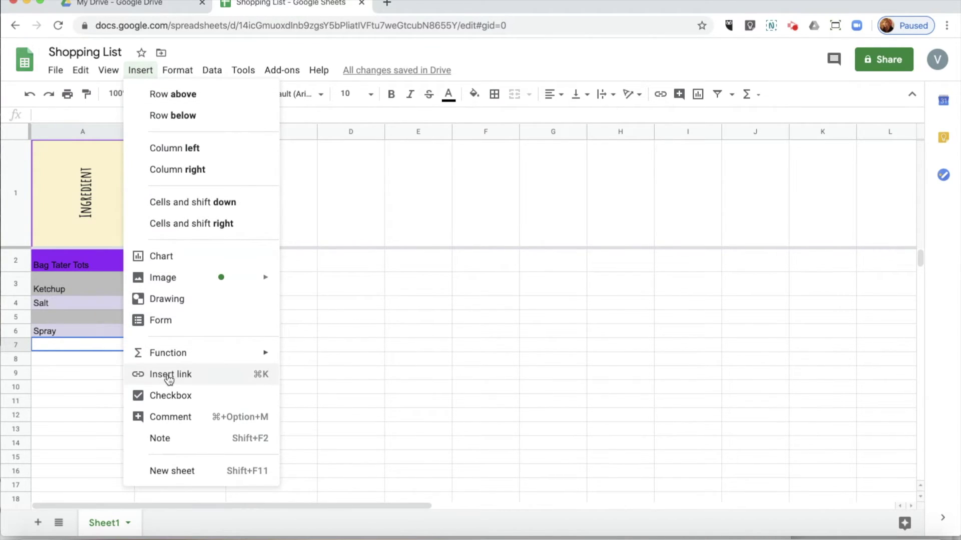
click(183, 471)
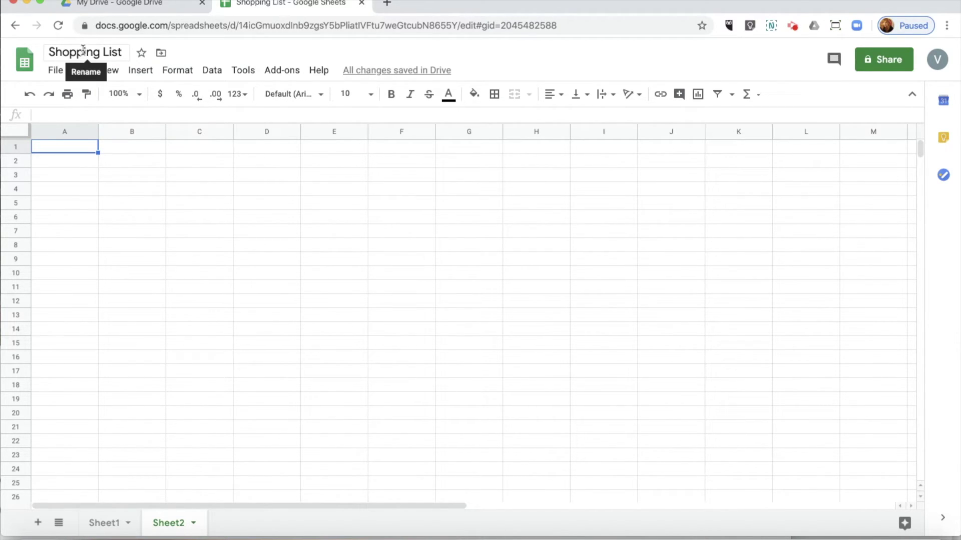
double_click(172, 524)
text(Infora)
text(tion)
key(BackSpace)
key(BackSpace)
key(BackSpace)
key(BackSpace)
key(BackSpace)
text(mation)
Rename Sheet1, which holds the shopping list, as Ingredients.
click(102, 529)
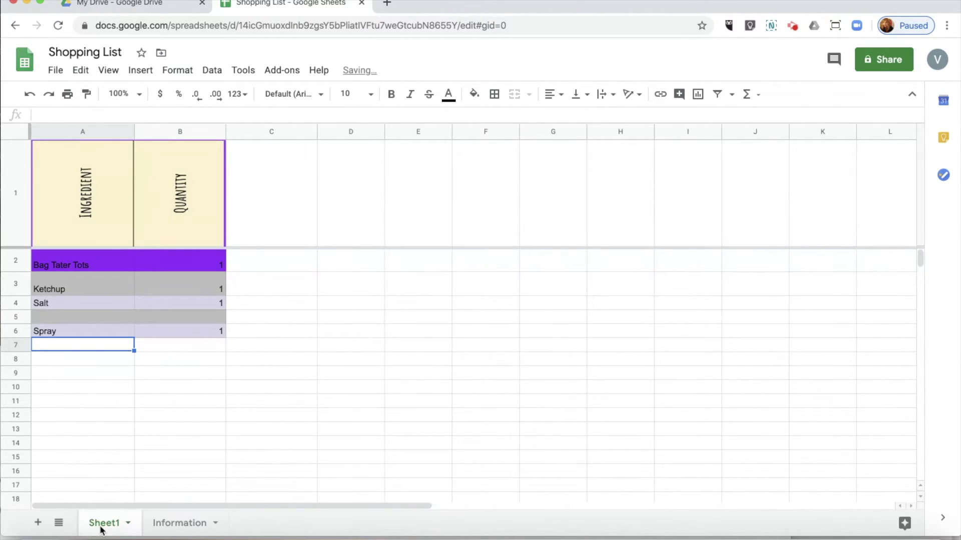
double_click(105, 526)
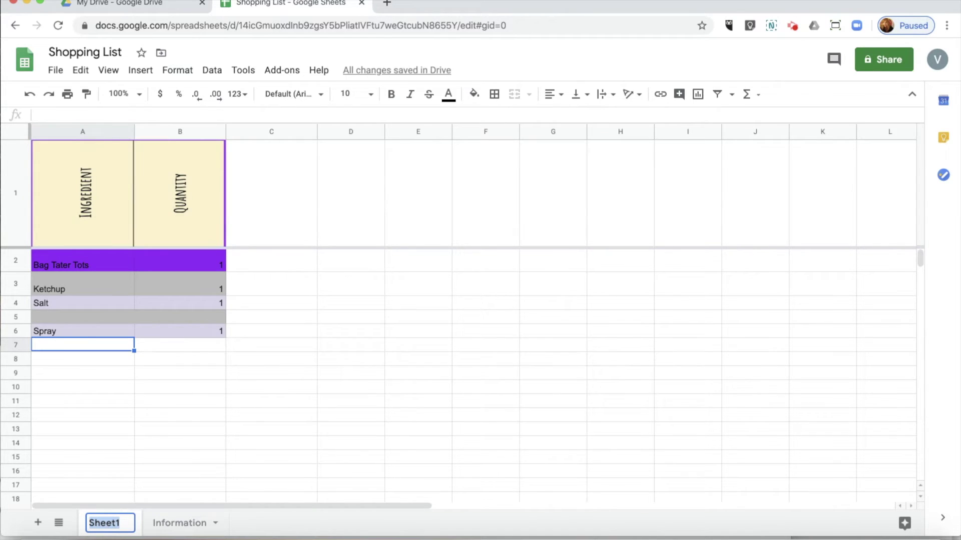
text(Ing)
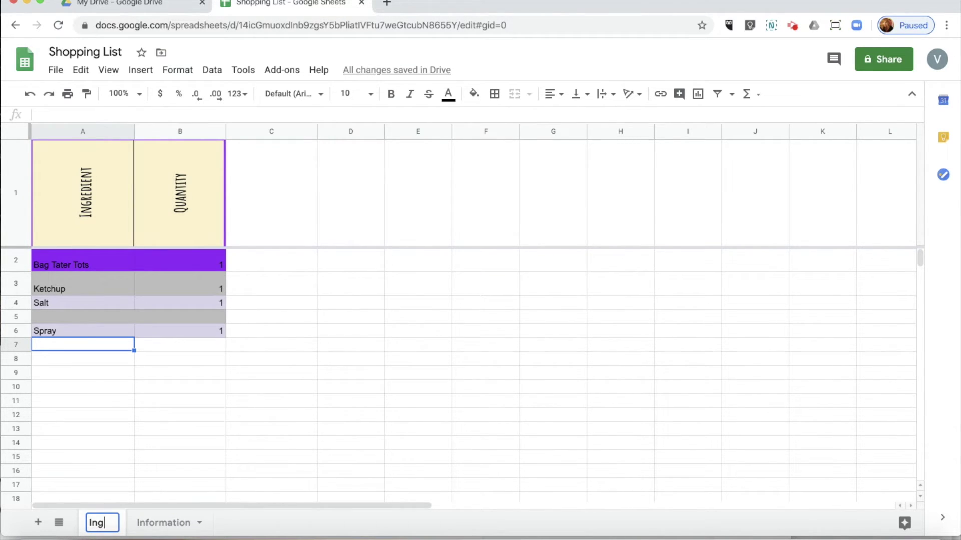
text(redients)
key(Return)
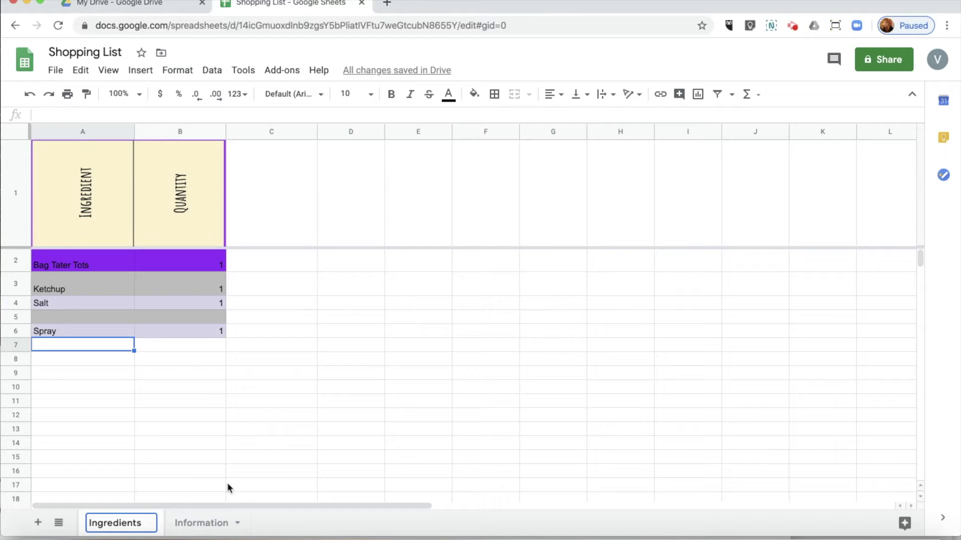
click(222, 486)
Change the color of the Ingredients sheet tab to purple.
right_click(133, 523)
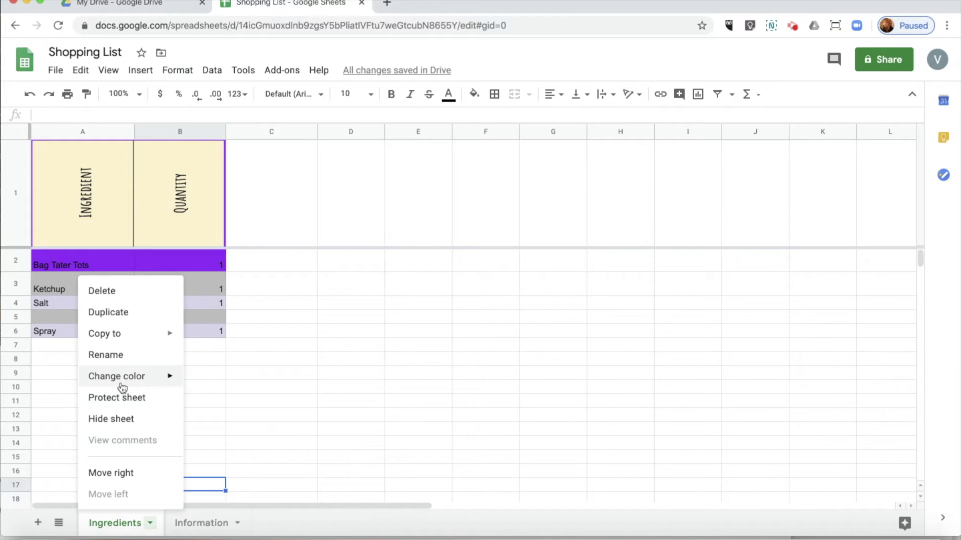
mouse_move(118, 343)
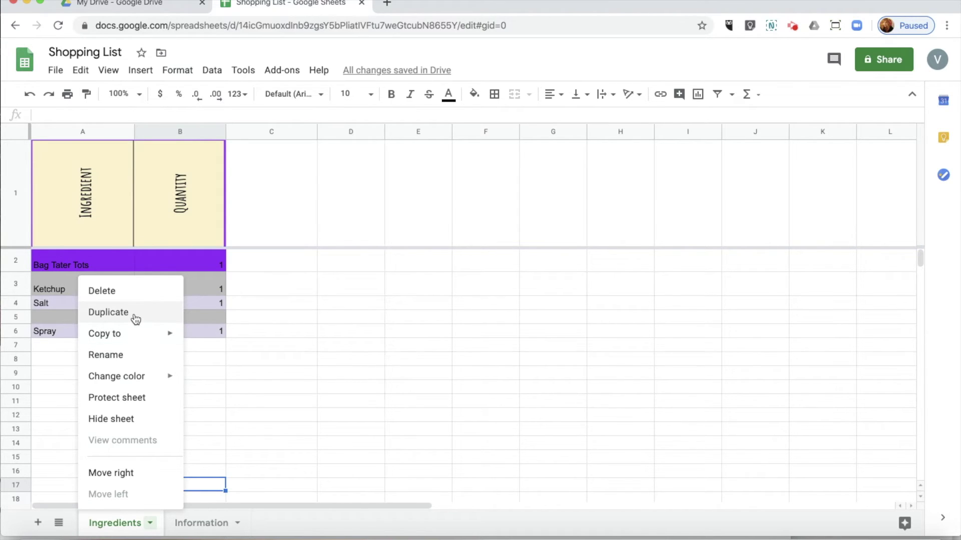
mouse_move(139, 382)
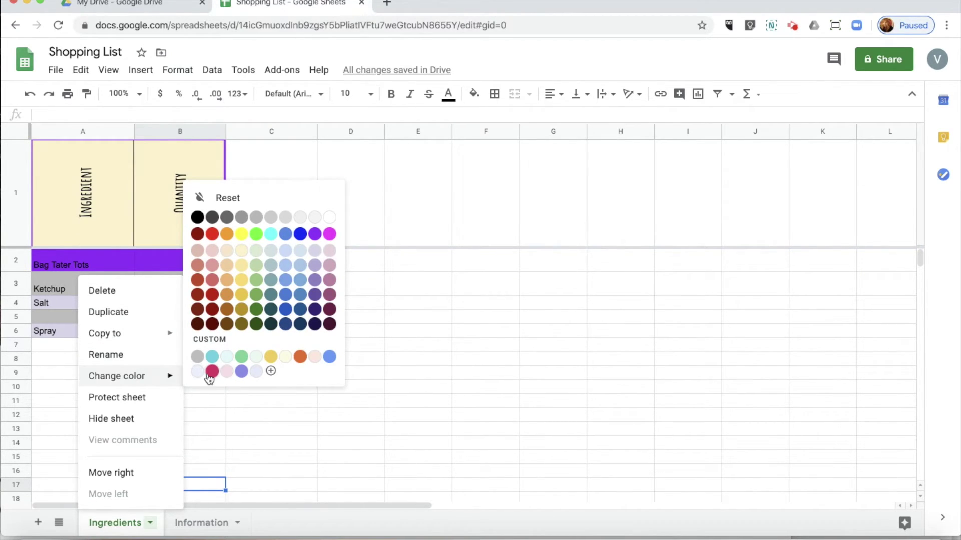
click(315, 234)
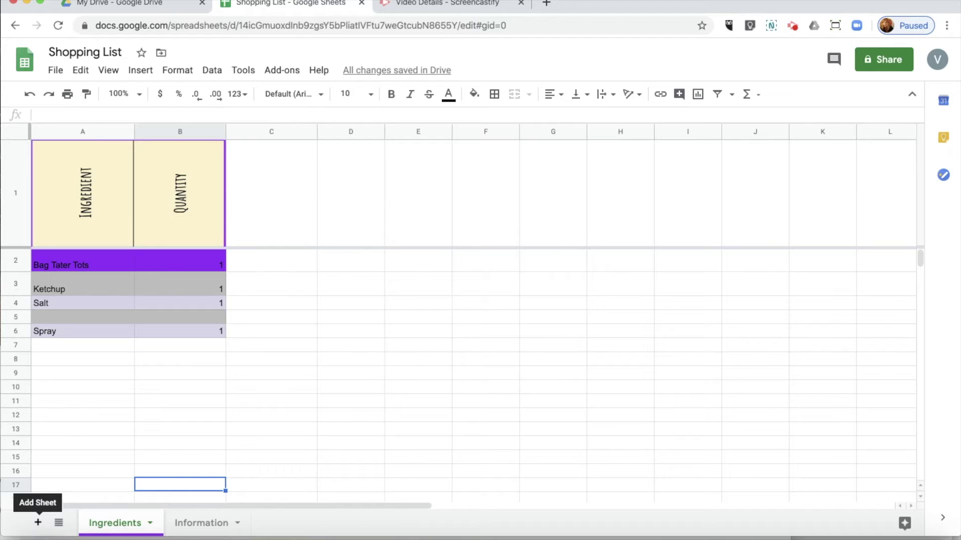
Add another sheet, move it after Information and name it Baking Directions.
click(38, 522)
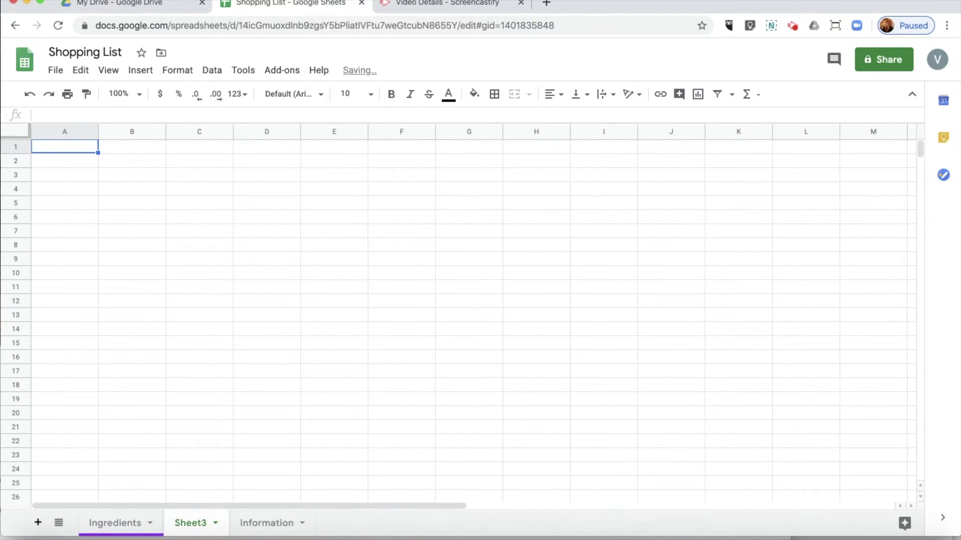
drag(179, 525, 263, 522)
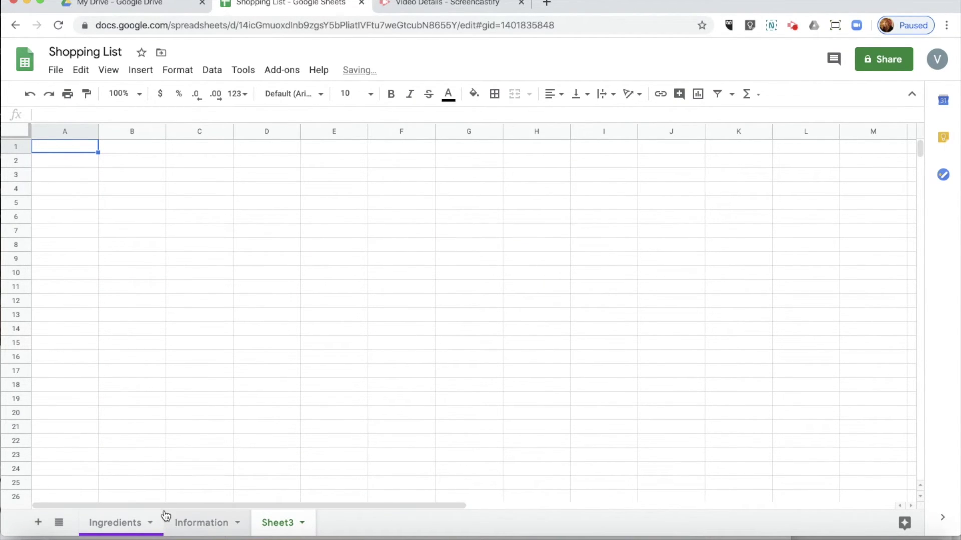
double_click(275, 524)
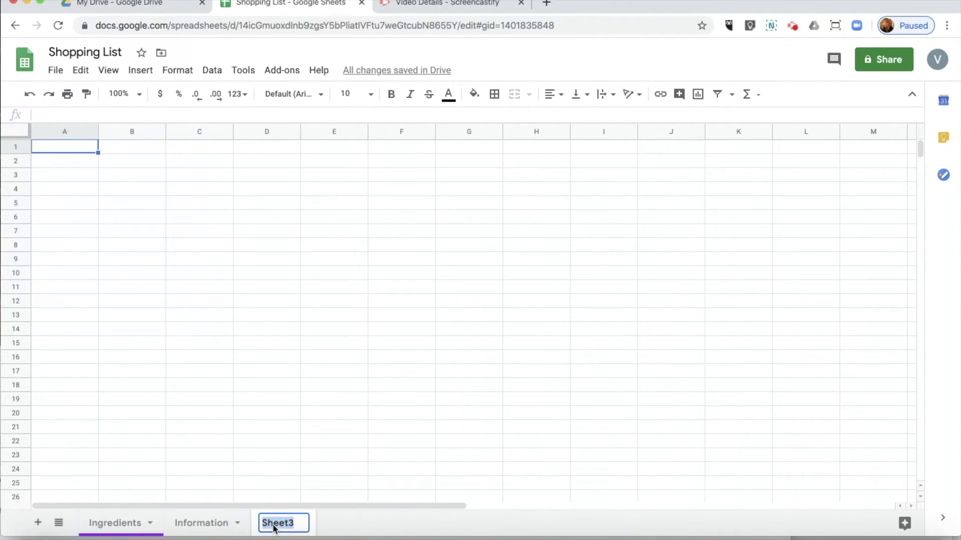
text(Bak)
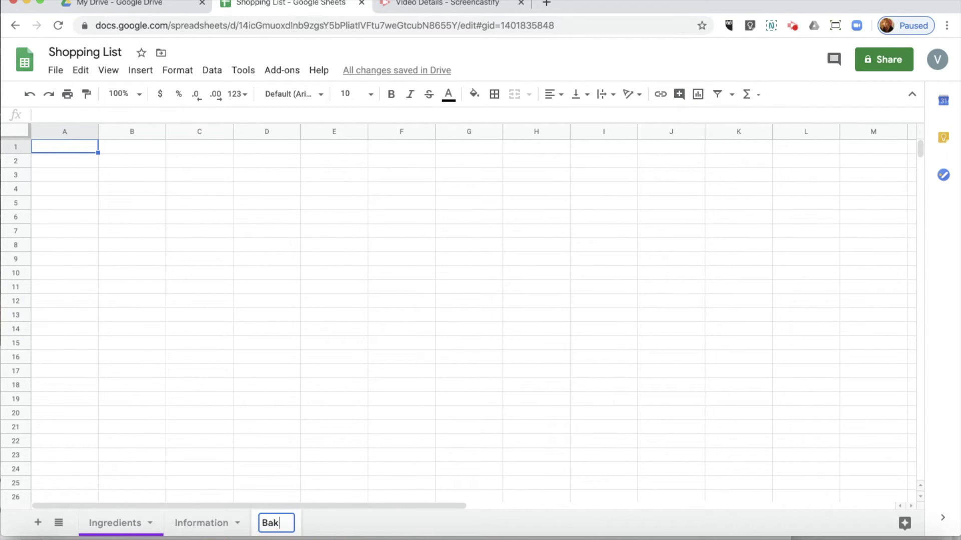
text(ing D)
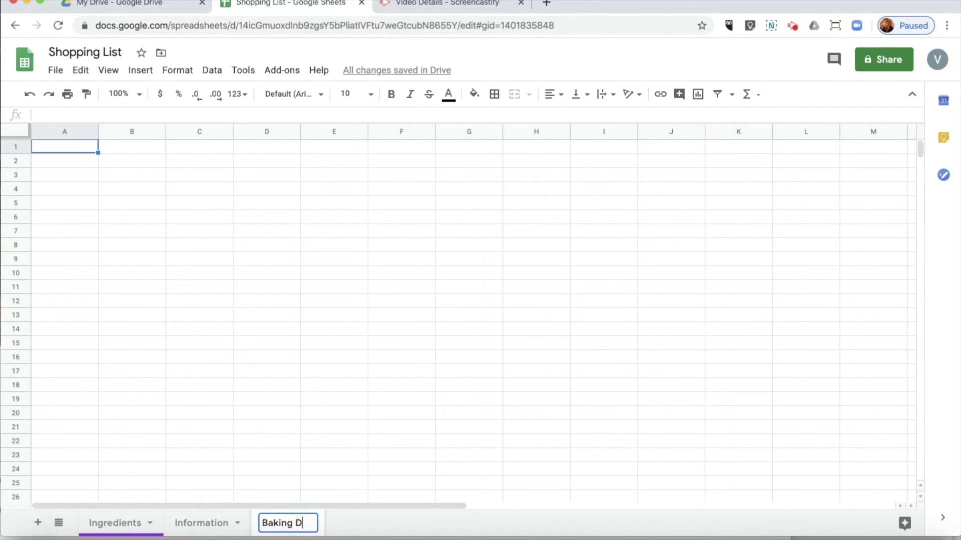
text(irections)
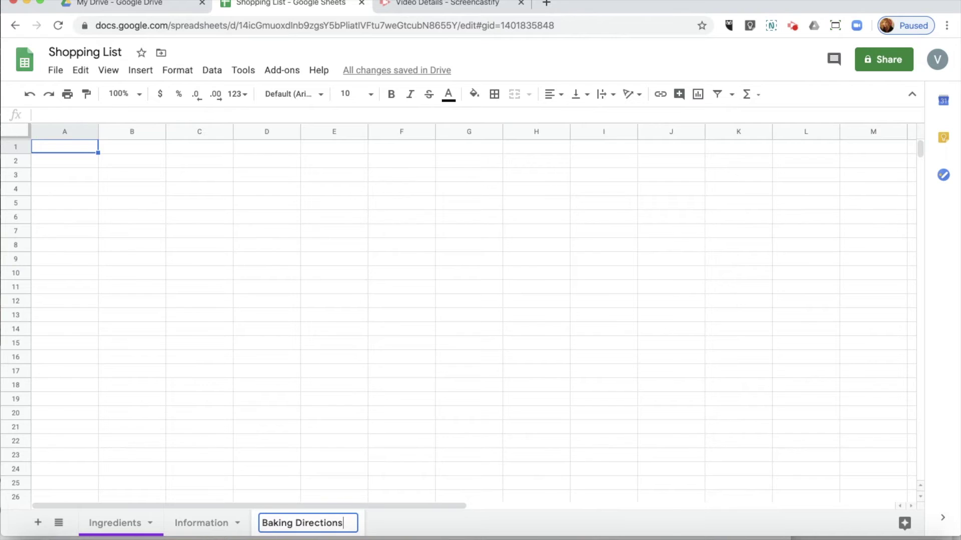
click(215, 524)
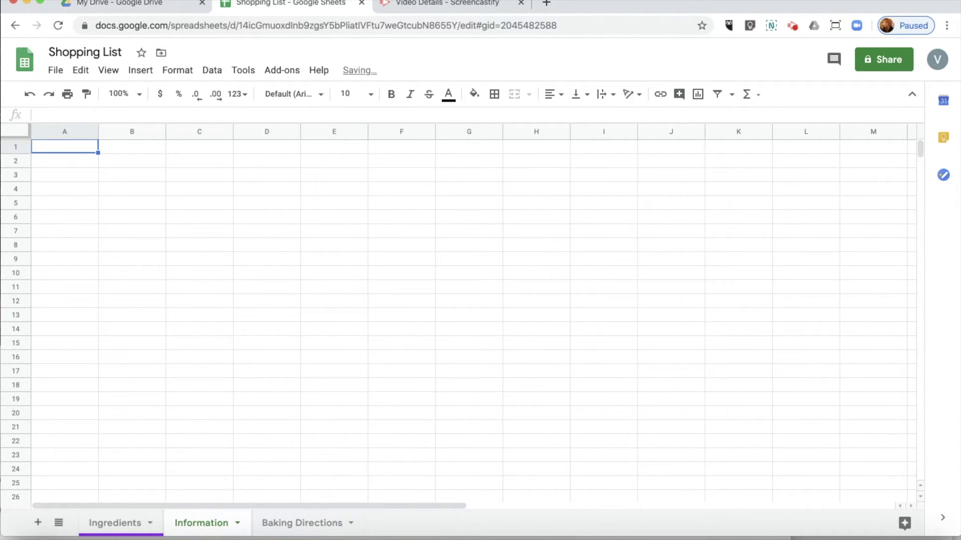
click(59, 522)
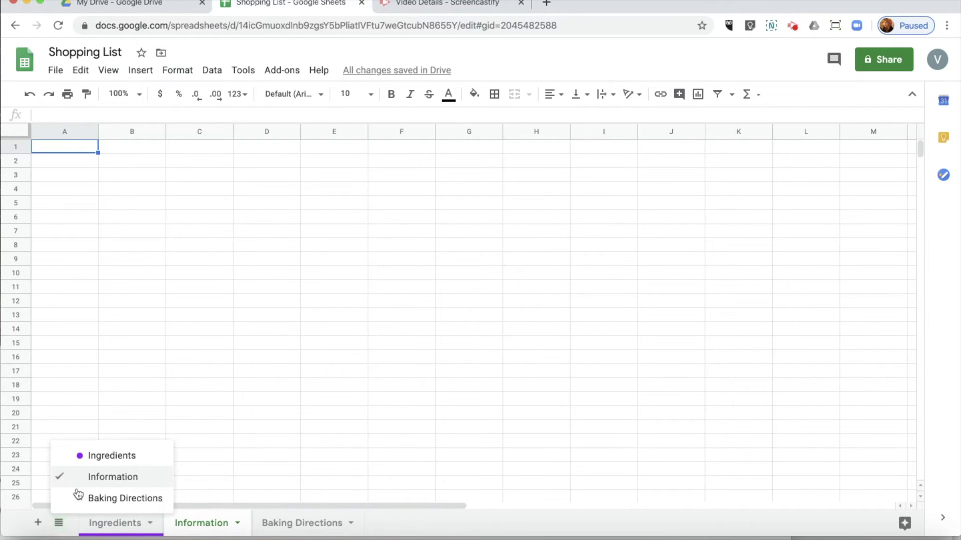
click(86, 455)
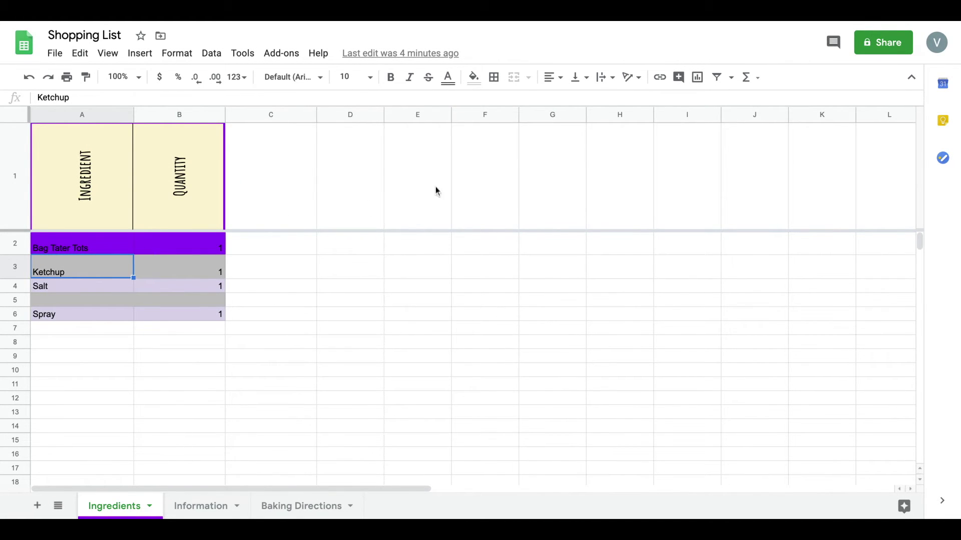
click(660, 80)
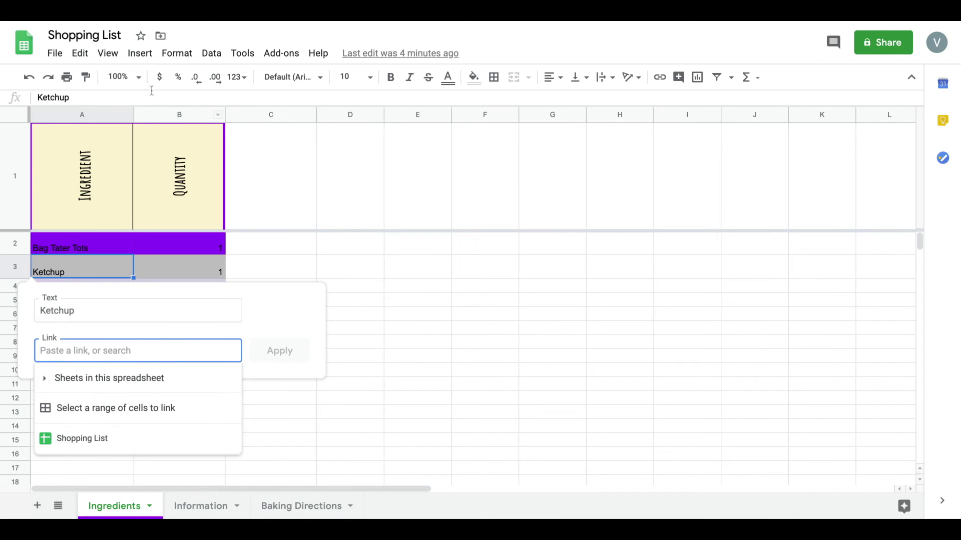
click(144, 56)
click(143, 55)
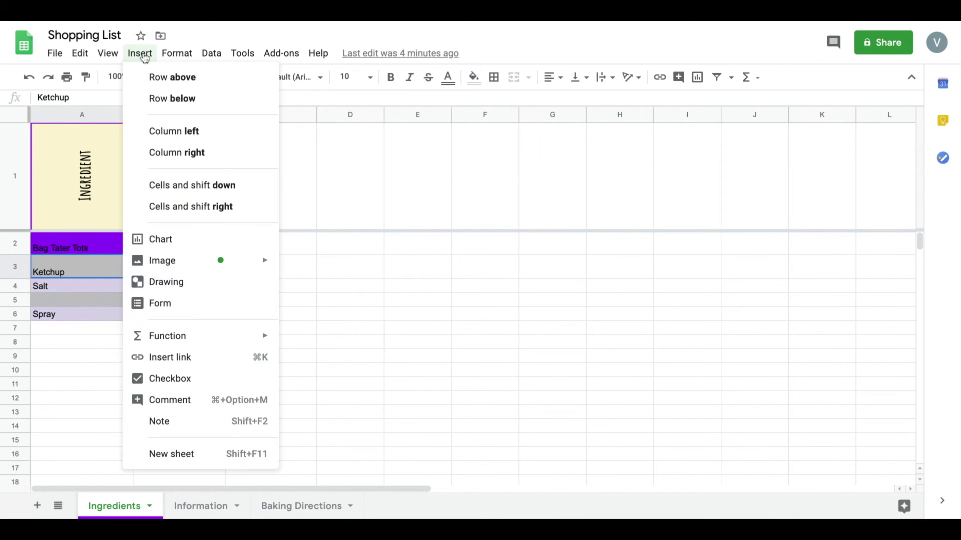
click(170, 359)
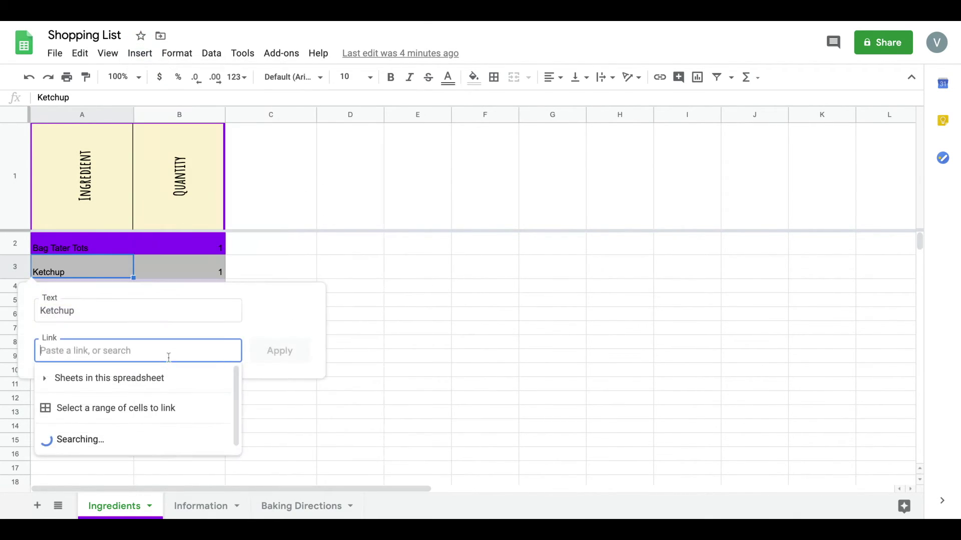
click(93, 353)
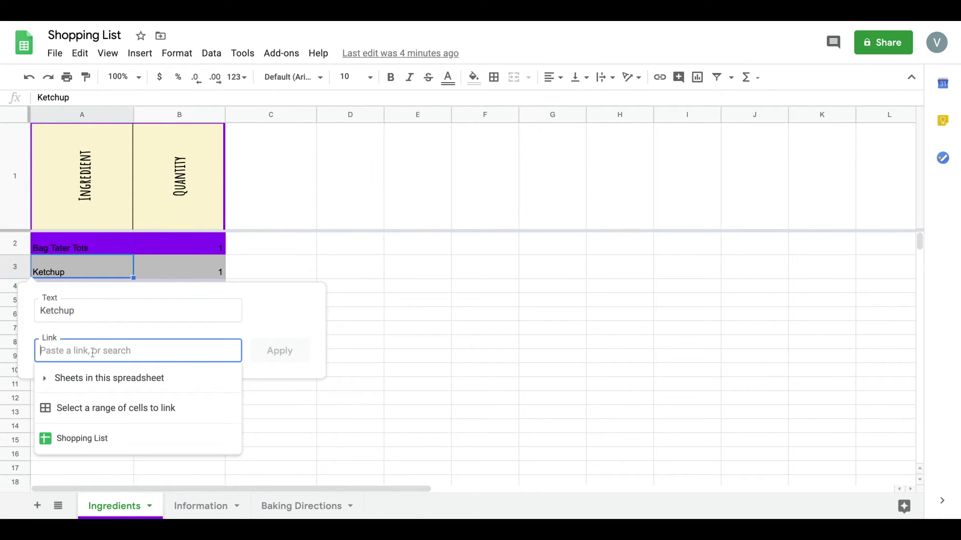
key(ctrl+v)
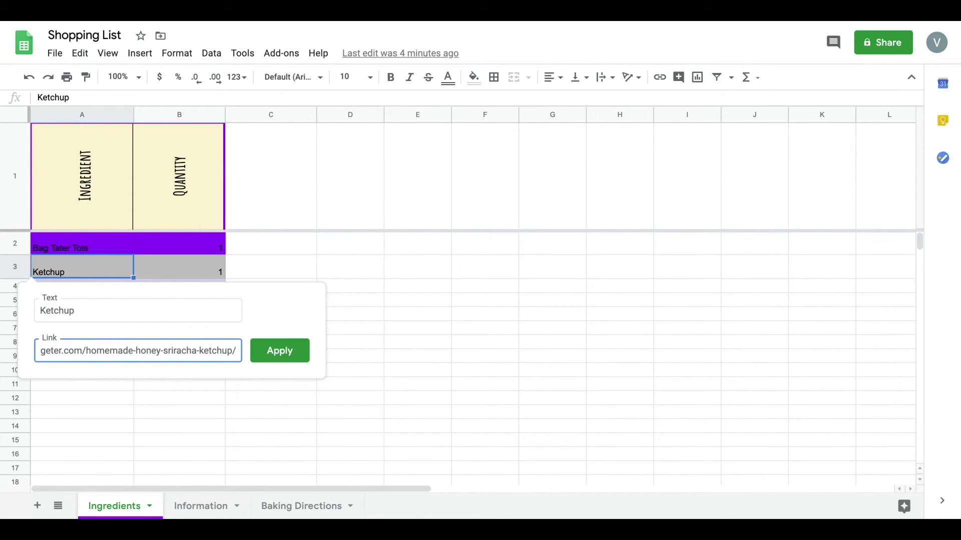
click(276, 350)
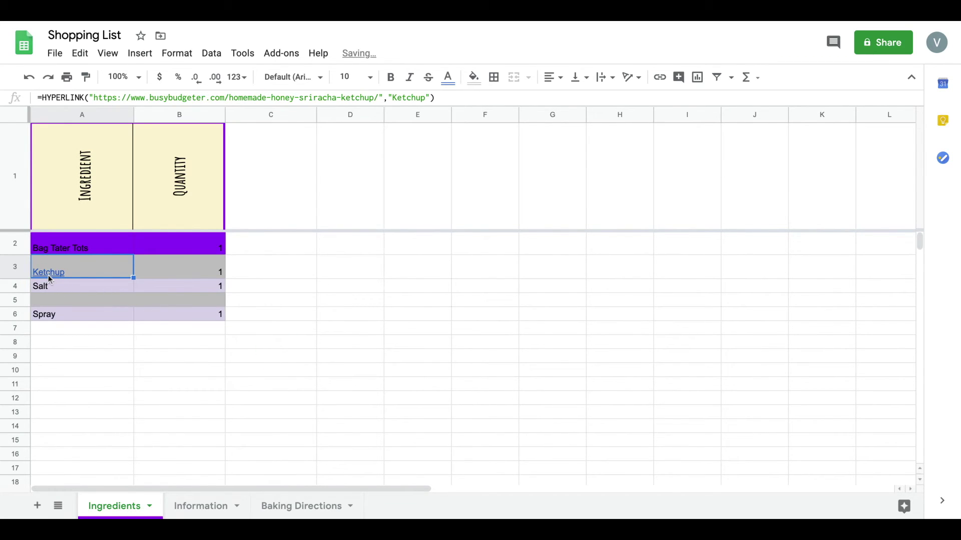
mouse_move(48, 275)
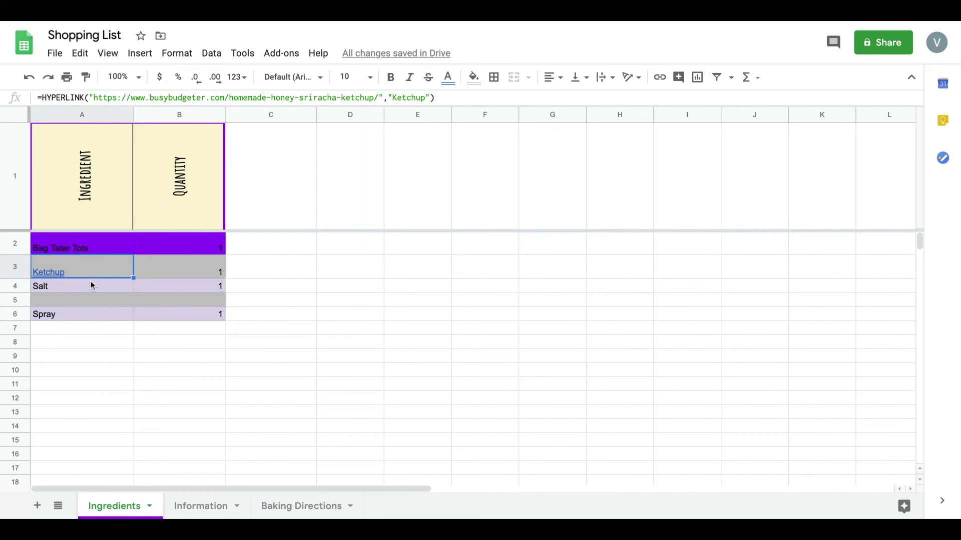
Insert a pie chart from cells A2:B6 and place it beside the shopping list, starting at row 4.
click(94, 251)
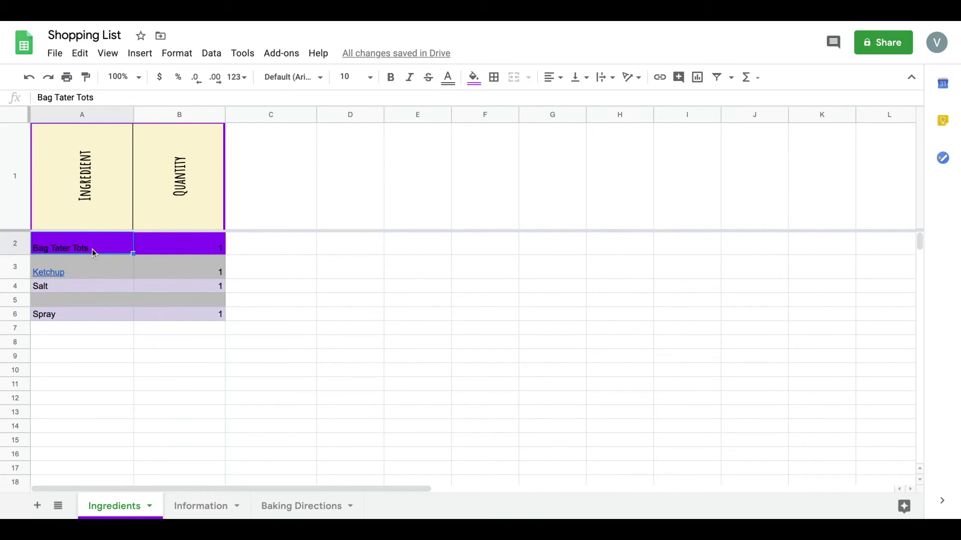
shift+click(173, 314)
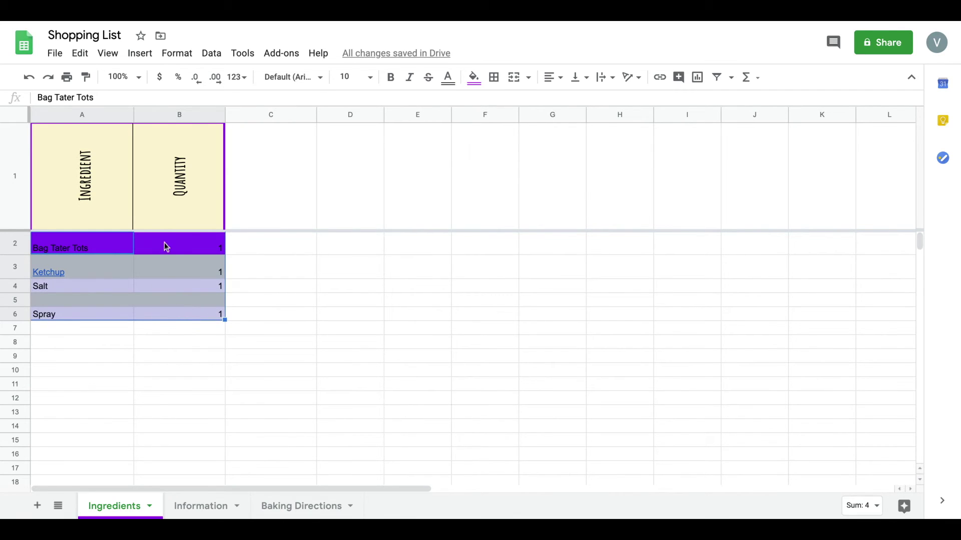
click(139, 59)
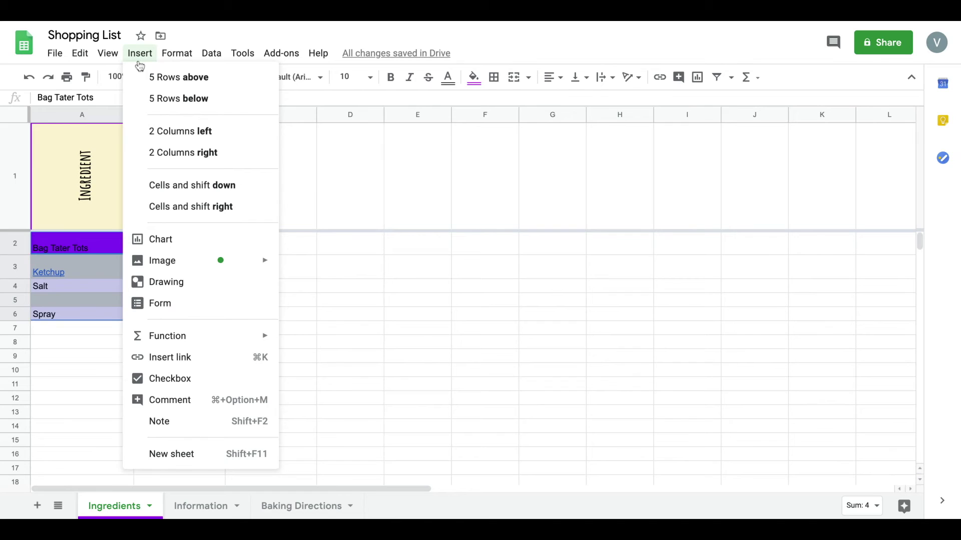
click(159, 241)
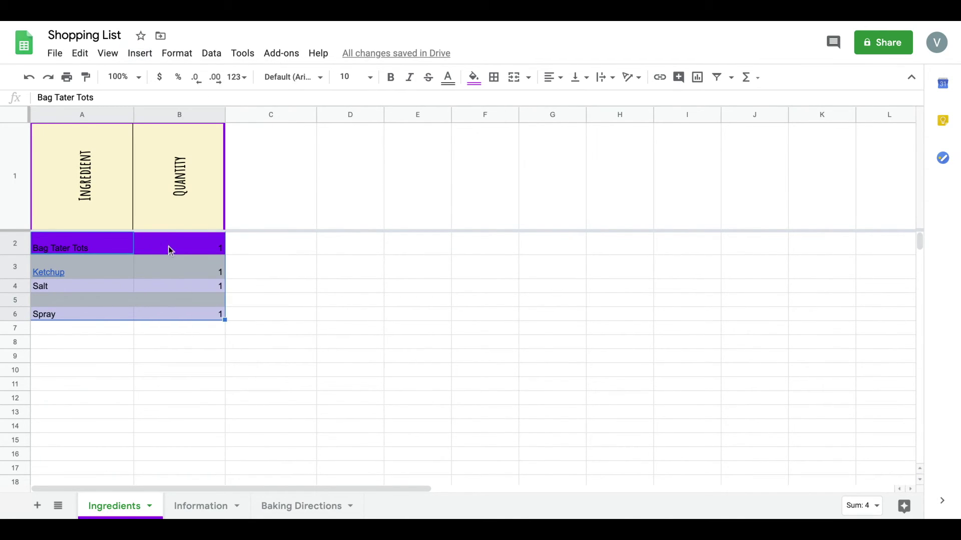
mouse_move(235, 325)
mouse_down()
mouse_move(275, 322)
mouse_move(348, 253)
mouse_move(352, 321)
mouse_move(336, 311)
mouse_up()
scroll(337, 310, down, 1)
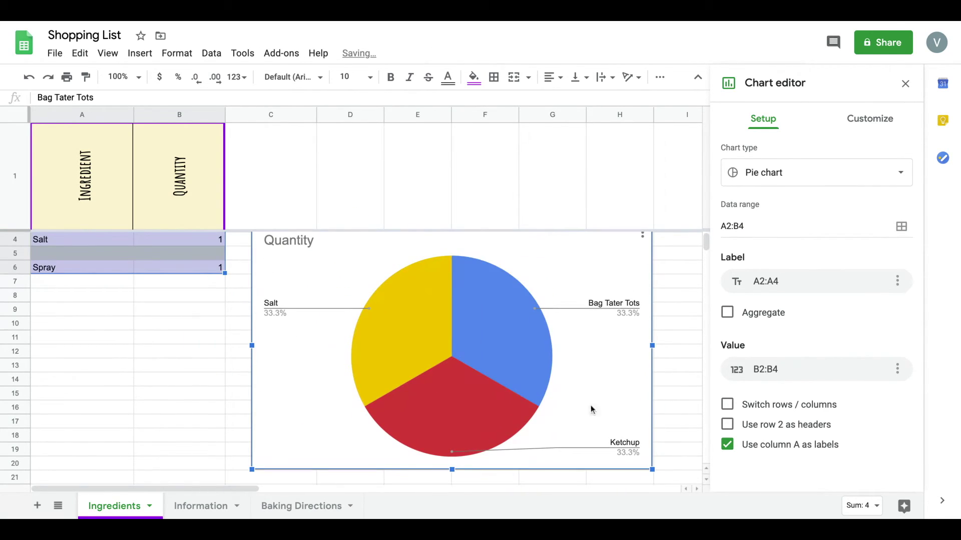
drag(341, 264, 339, 279)
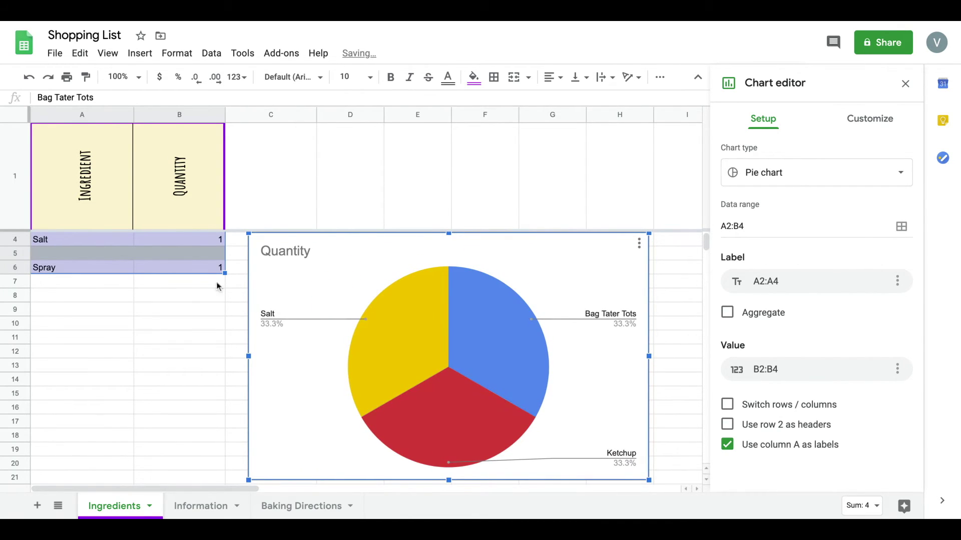
click(187, 345)
scroll(171, 300, up, 1)
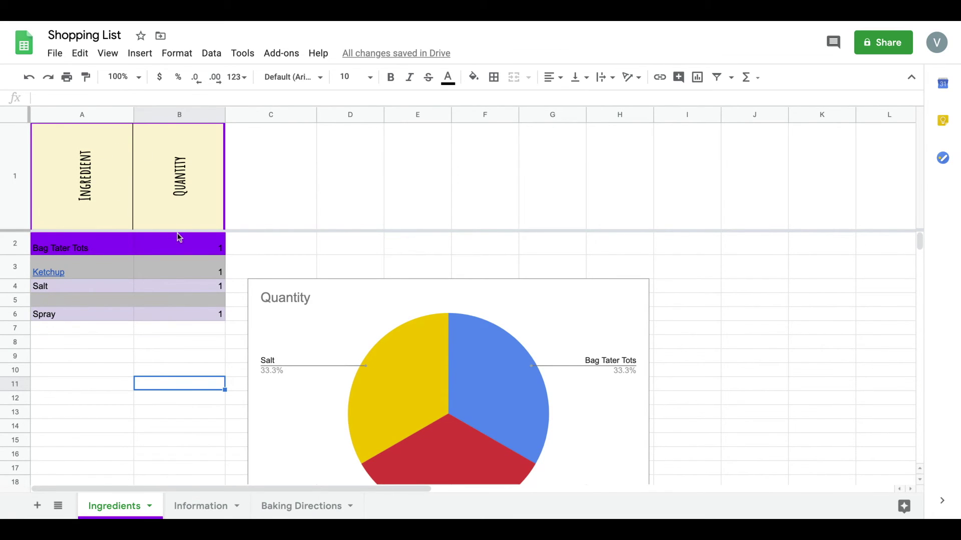
Change the color of the chart's Bag Tater Tots slice to purple.
scroll(522, 347, down, 2)
click(521, 345)
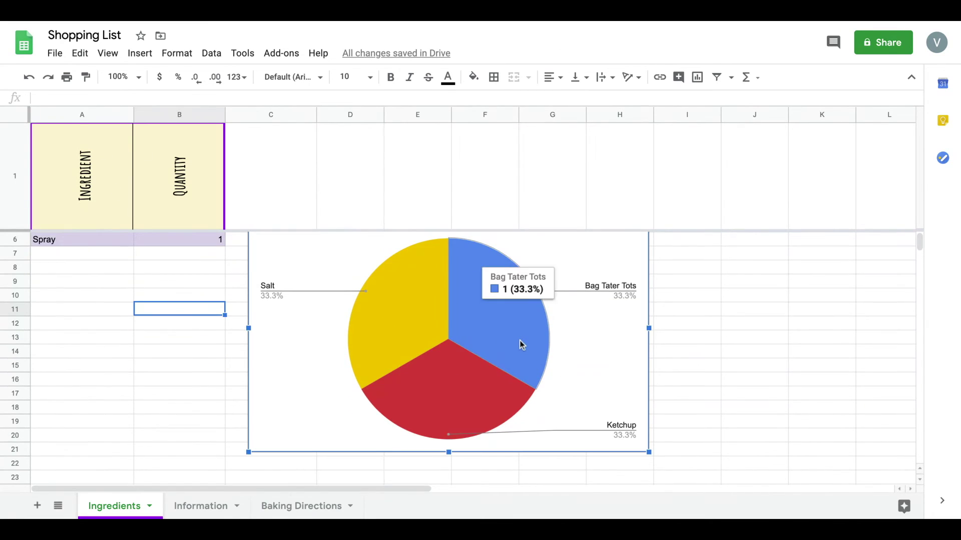
double_click(520, 345)
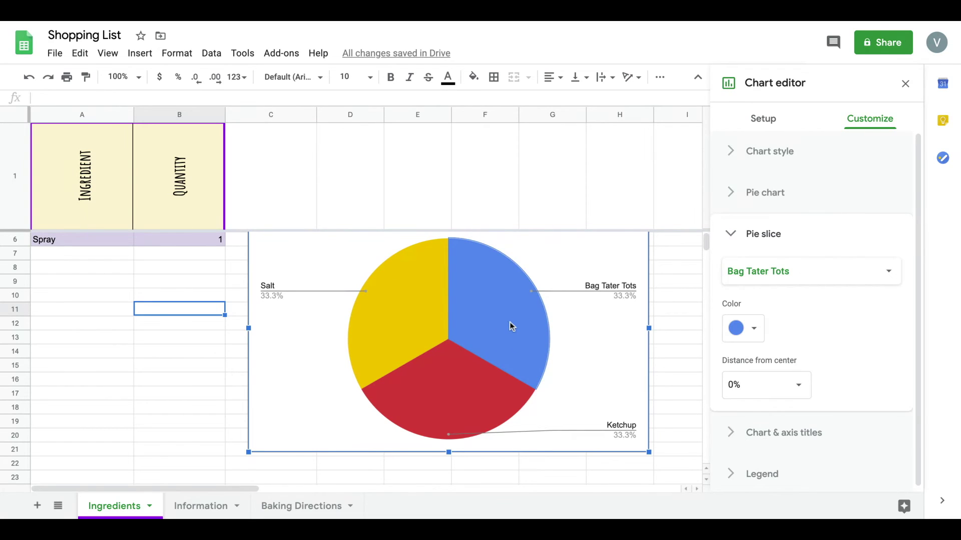
click(755, 328)
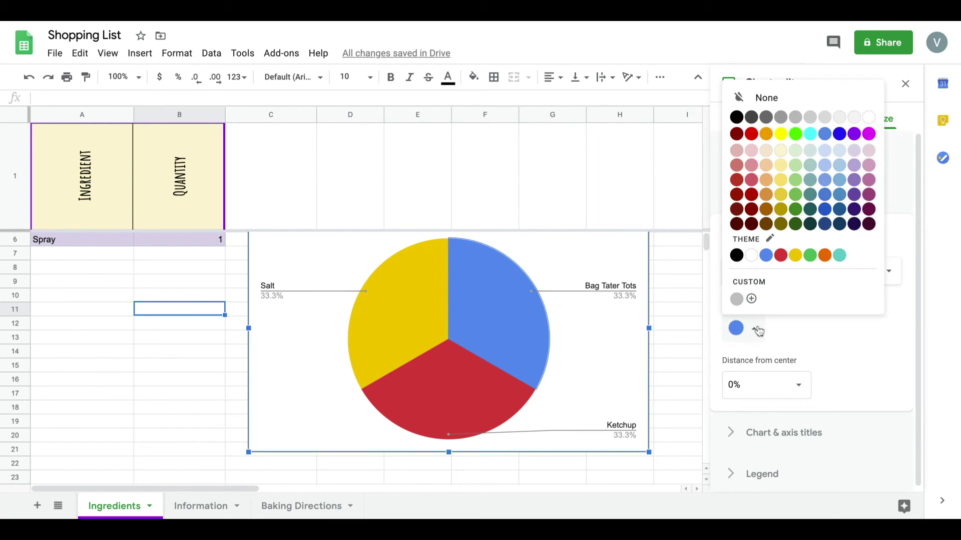
click(855, 135)
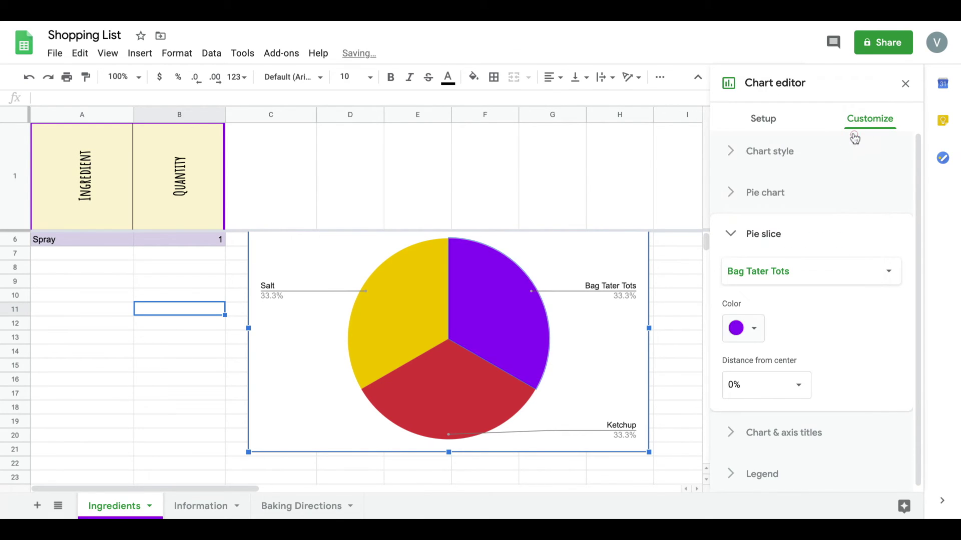
Change the color of the Ketchup slice to a light purple.
click(481, 394)
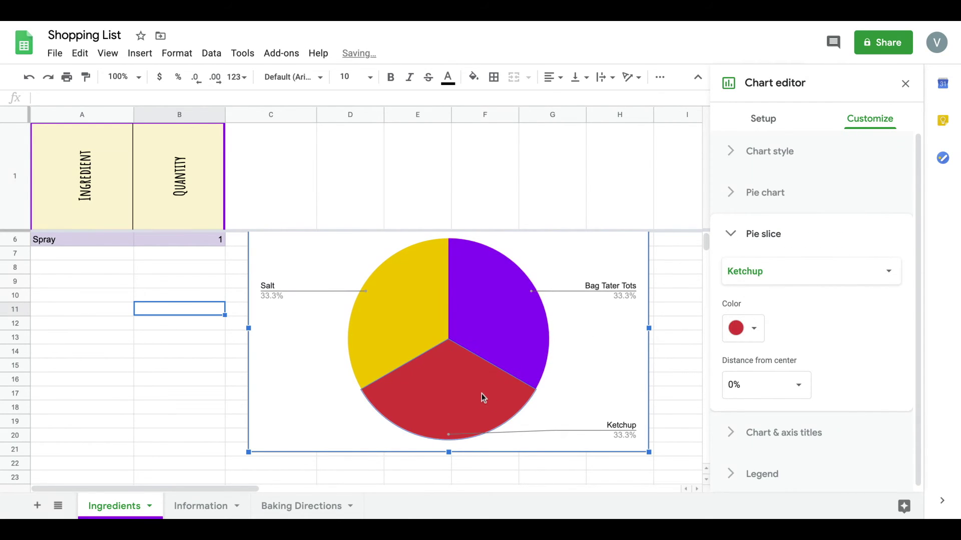
click(739, 330)
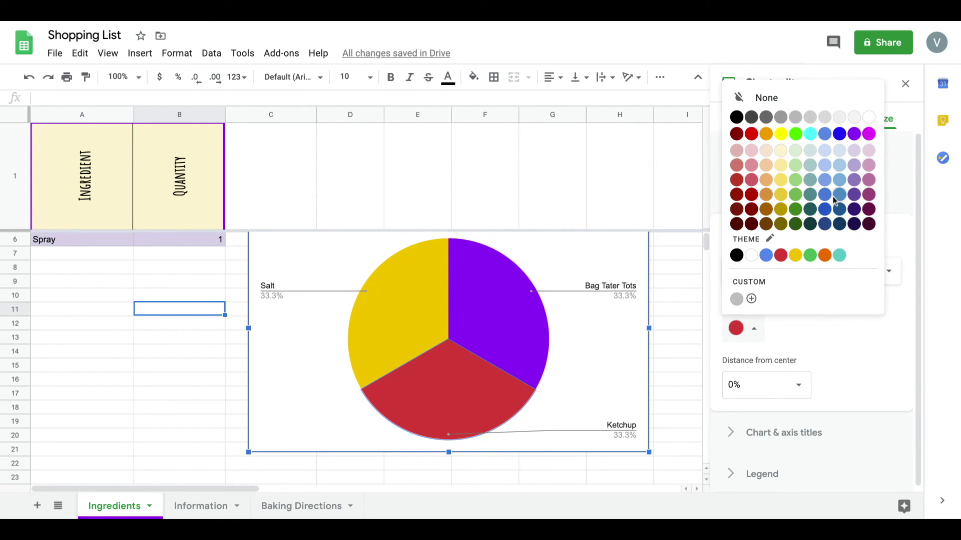
click(855, 166)
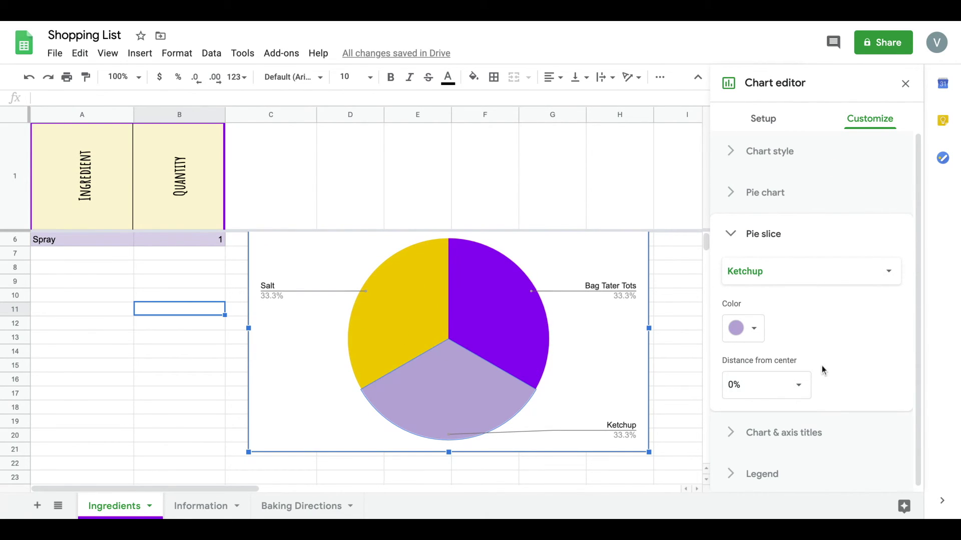
Try a 25% distance from center for the Ketchup slice and reset it to 0%.
scroll(818, 366, down, 1)
click(802, 390)
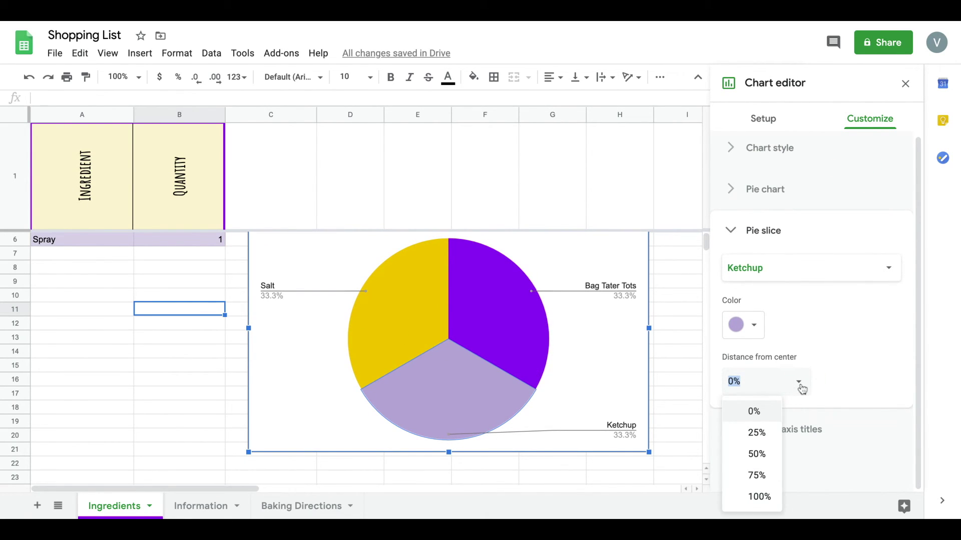
click(756, 432)
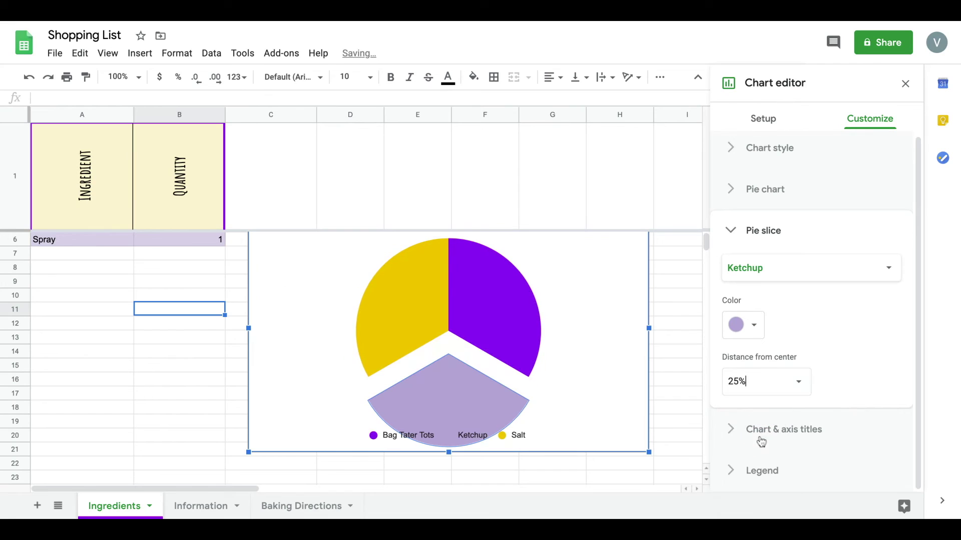
click(798, 384)
click(771, 413)
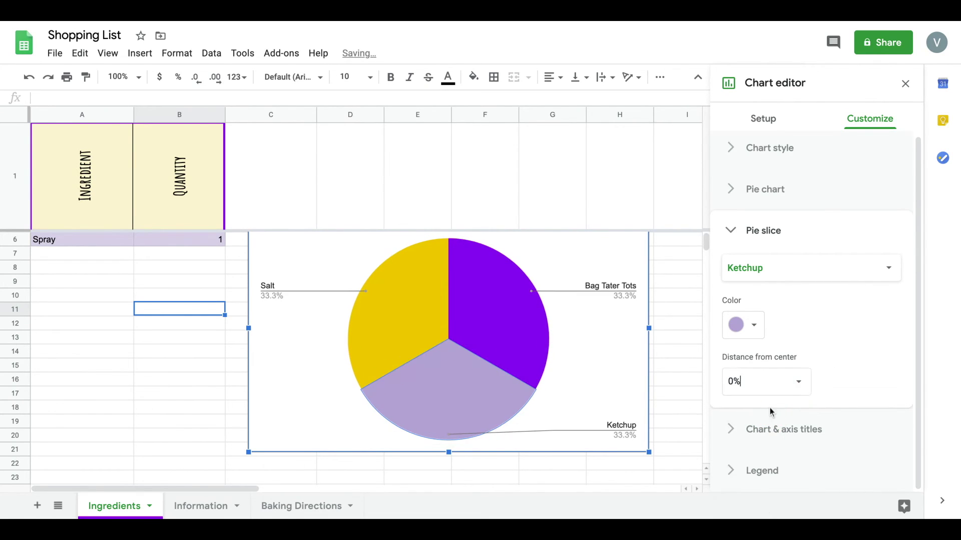
Set the pie chart's border color to cornflower blue.
click(735, 199)
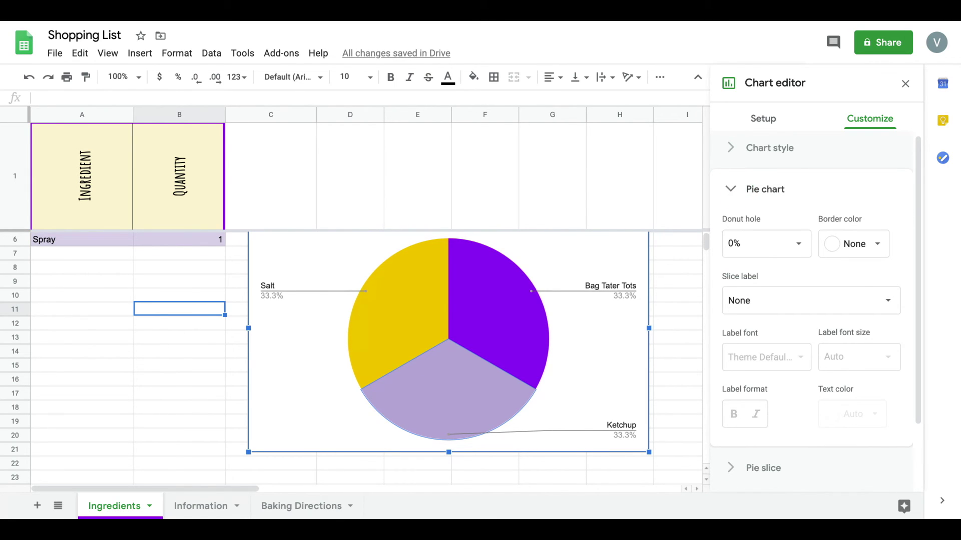
click(877, 246)
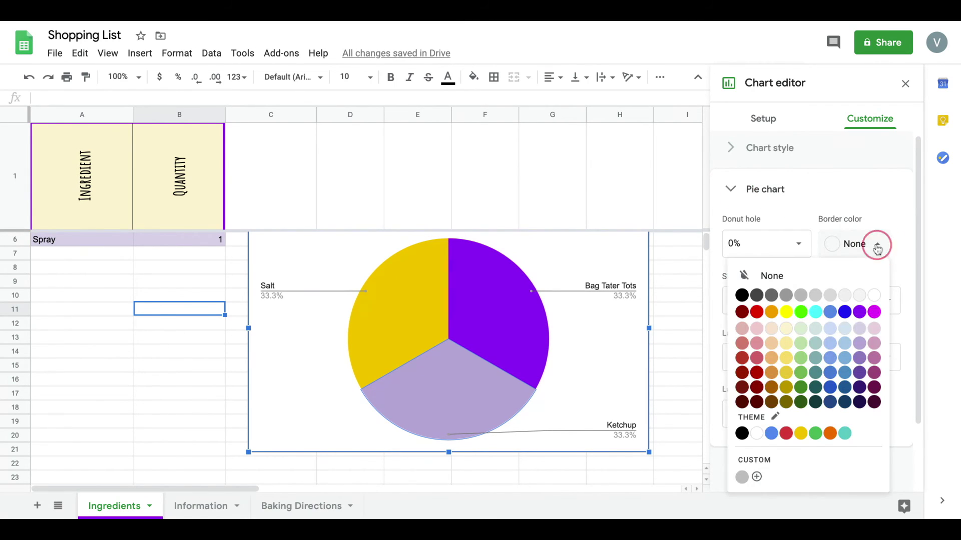
click(830, 313)
Make the pie chart 3D and maximized, and leave chart editing.
click(770, 156)
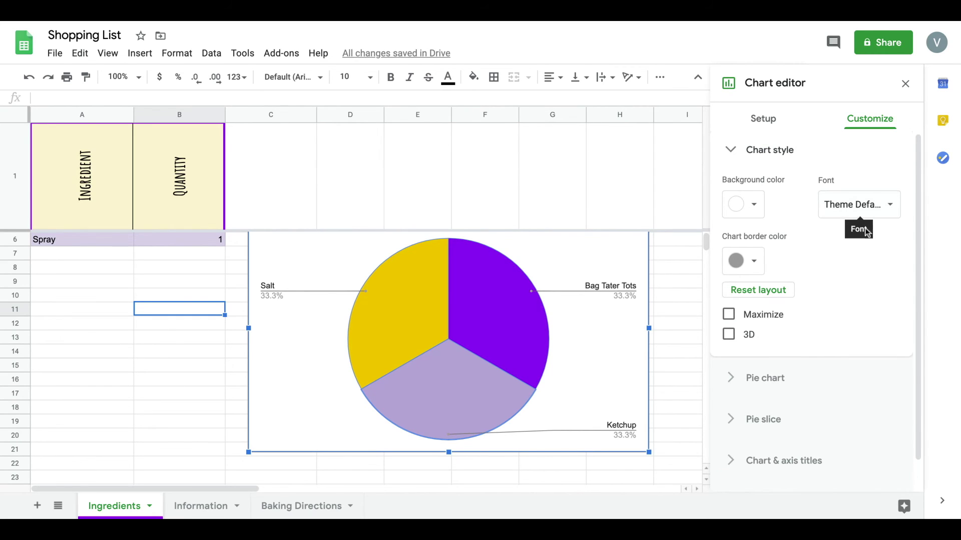
click(729, 335)
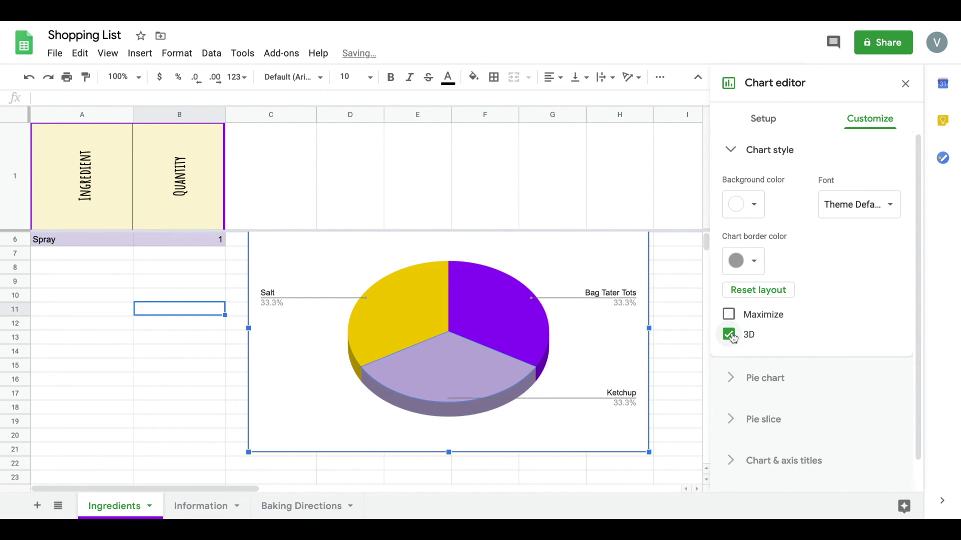
click(728, 314)
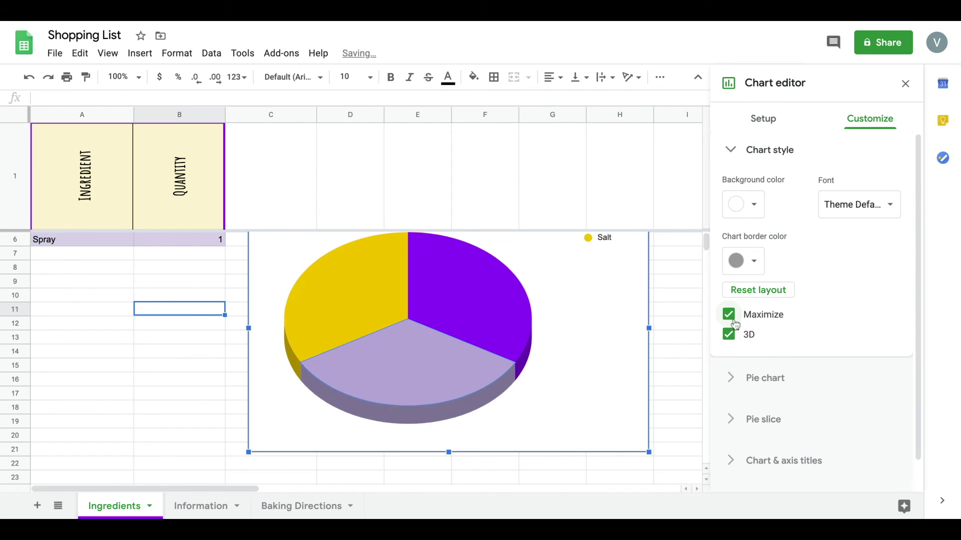
scroll(560, 373, up, 3)
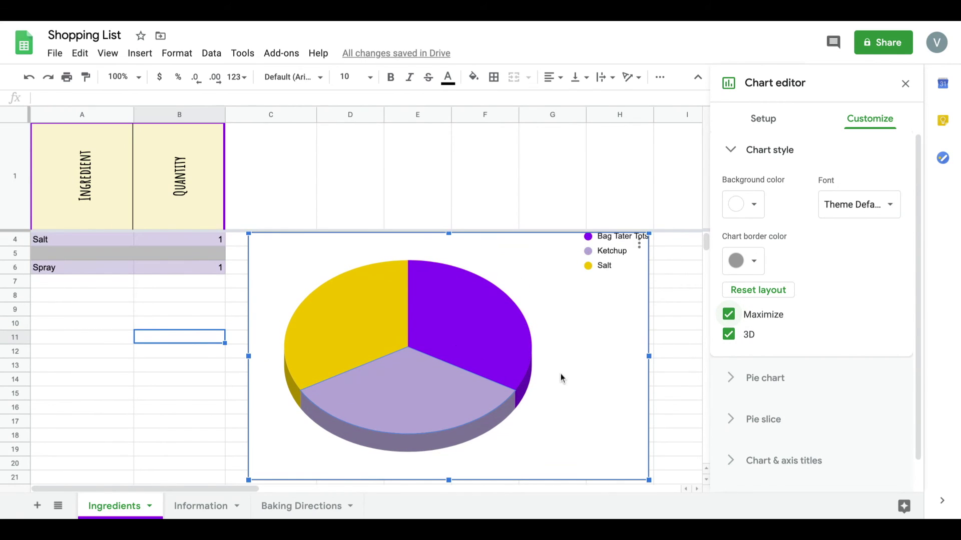
scroll(561, 373, down, 2)
scroll(560, 373, up, 2)
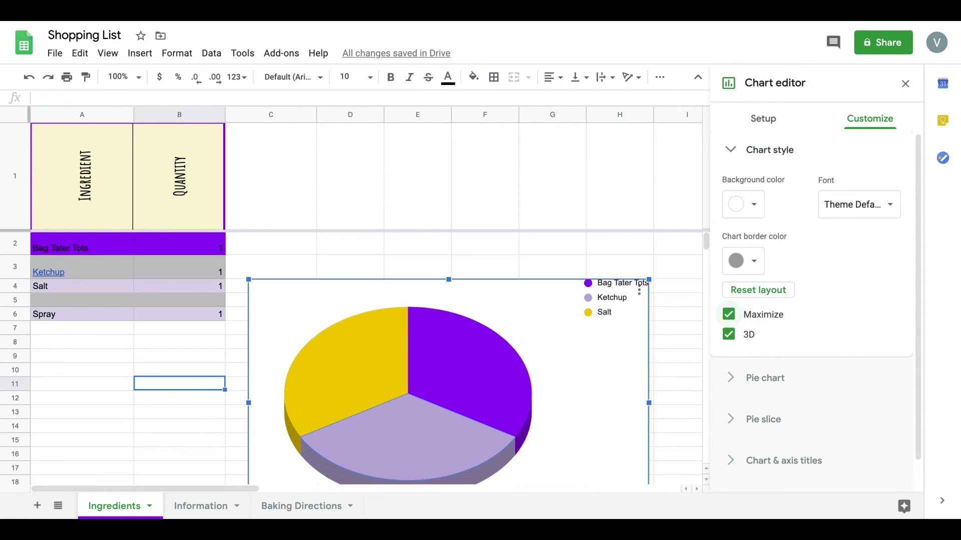
click(161, 429)
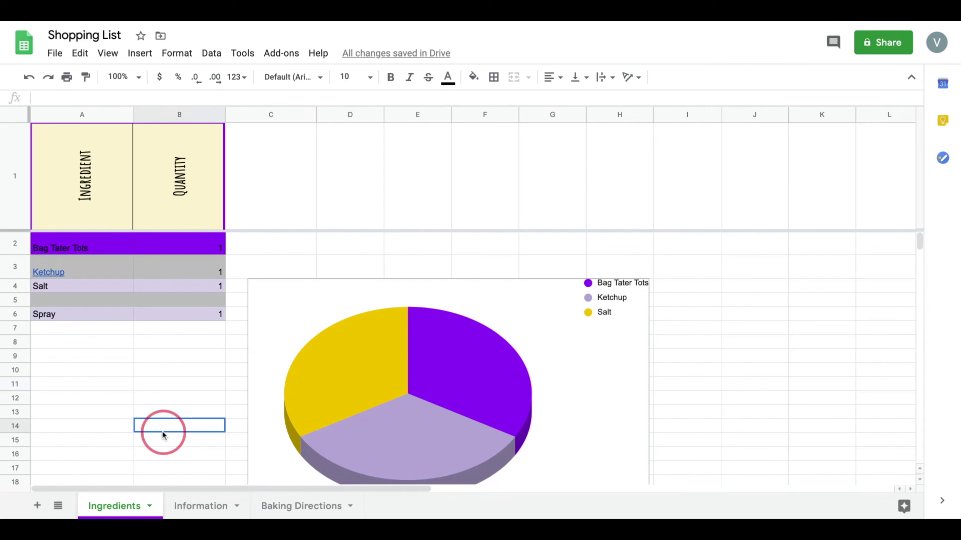
click(82, 369)
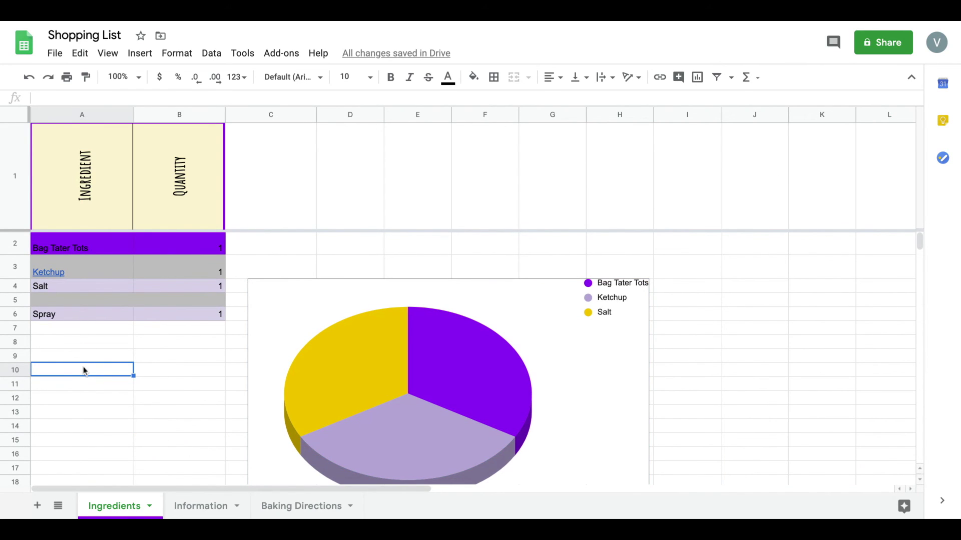
Insert the tater tot picture as an in-cell image in A10, uploading it from the computer.
click(141, 54)
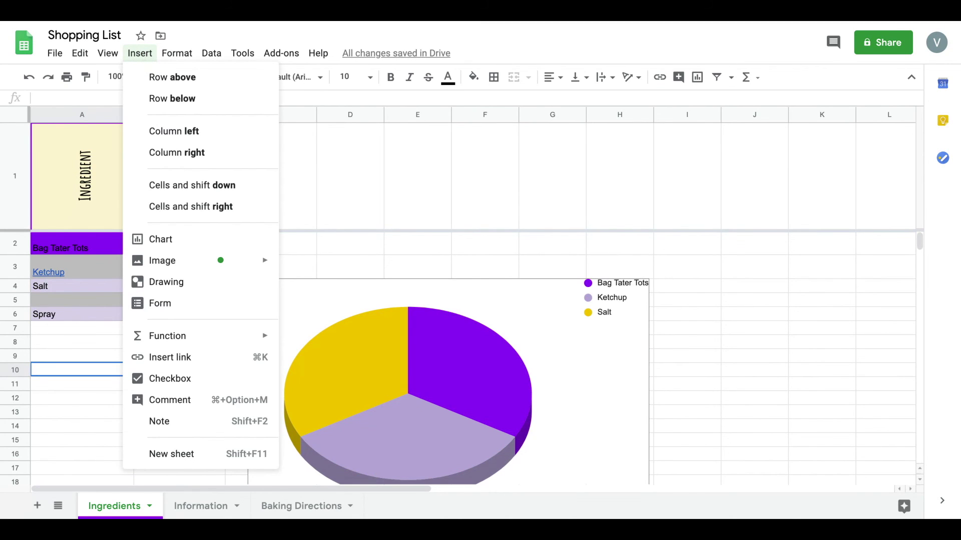
mouse_move(172, 260)
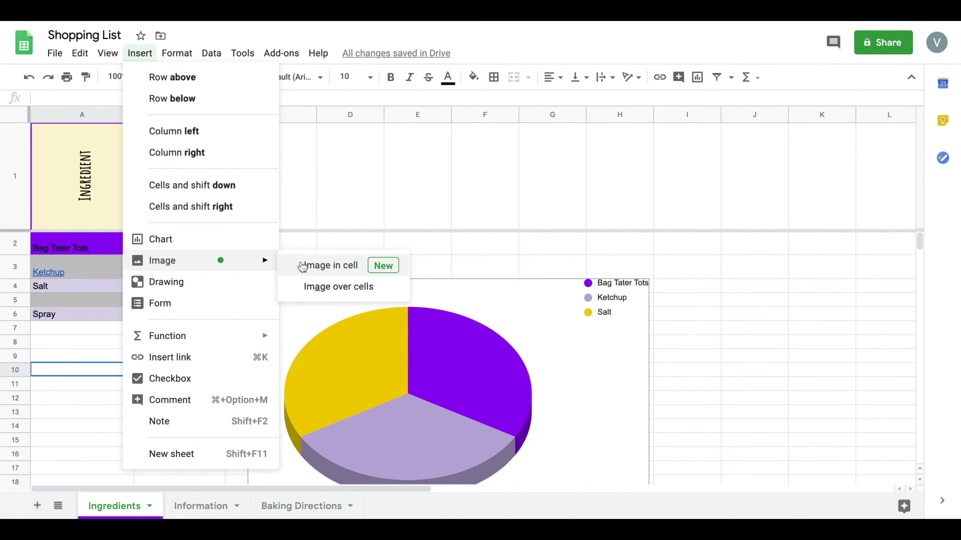
click(302, 266)
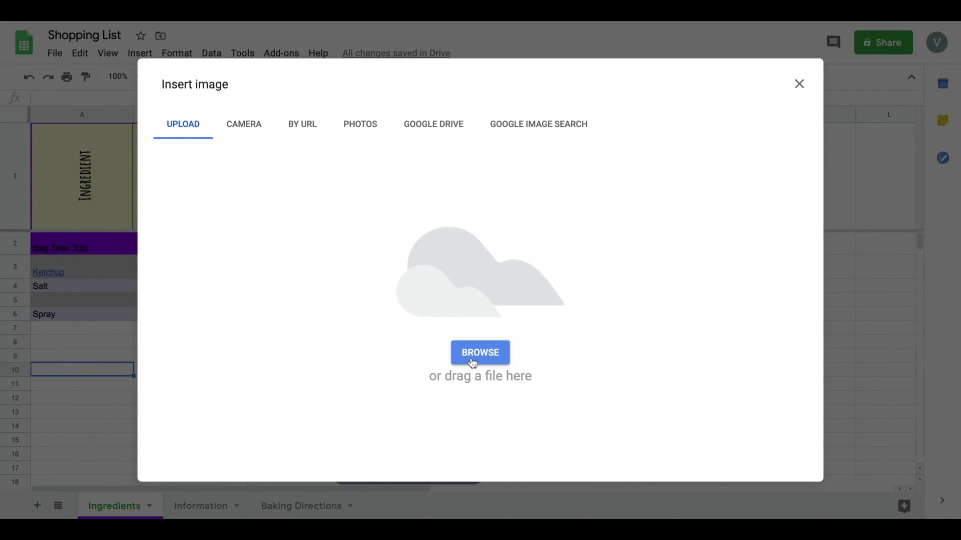
click(472, 362)
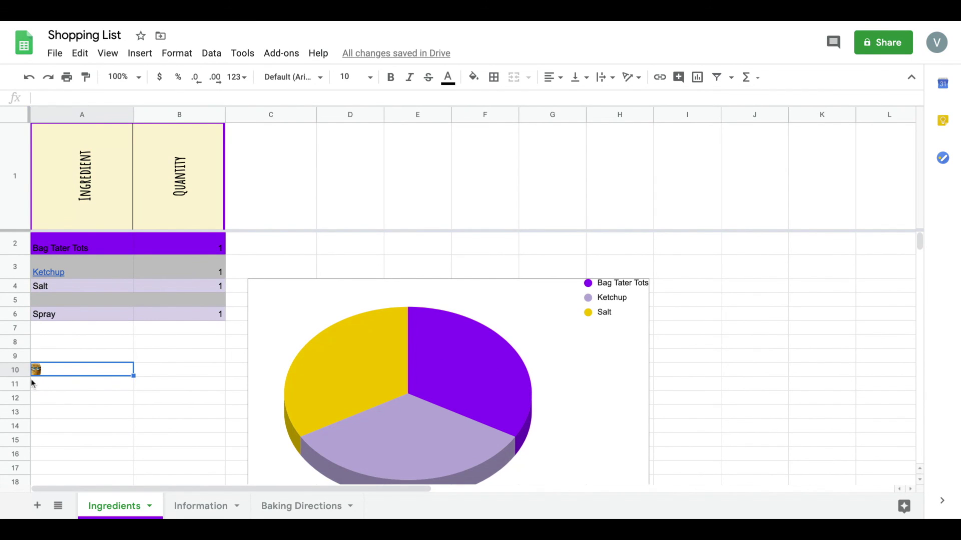
Make row 10 about six times taller to enlarge the tater tot image and center it horizontally in cell A10.
drag(21, 374, 21, 444)
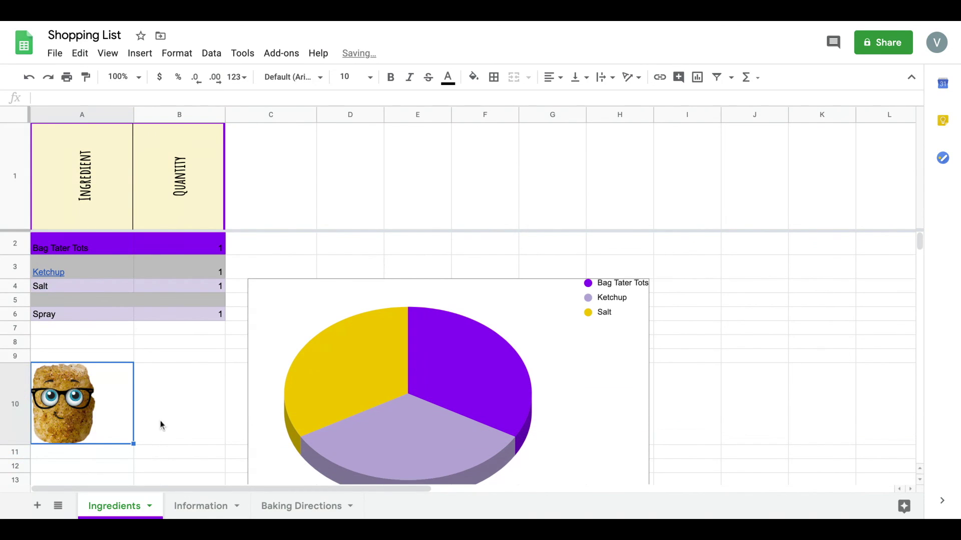
scroll(161, 424, down, 5)
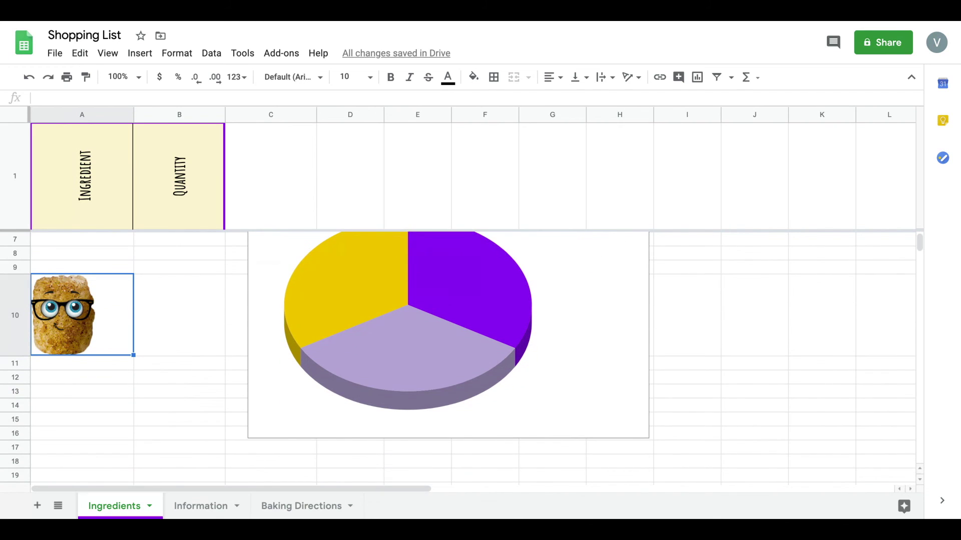
scroll(458, 359, up, 5)
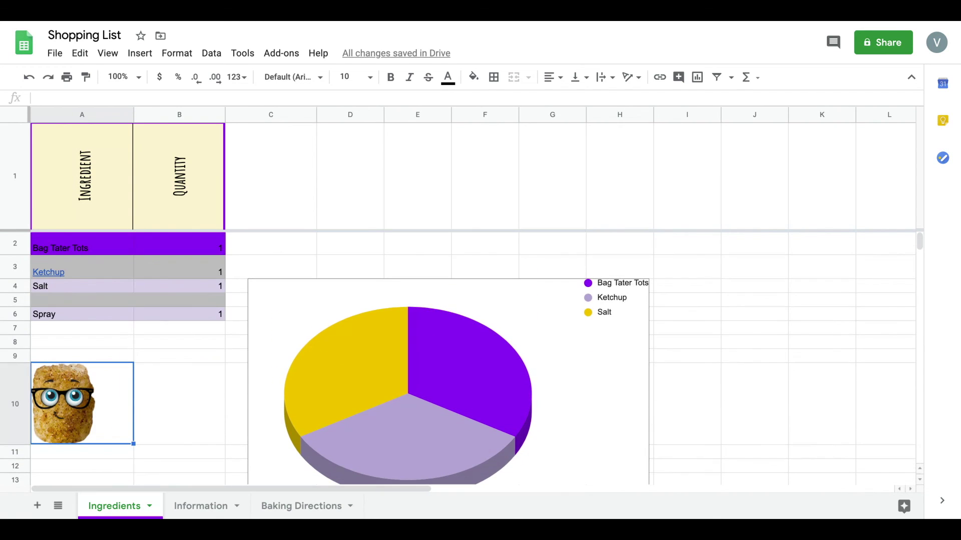
click(69, 411)
click(561, 79)
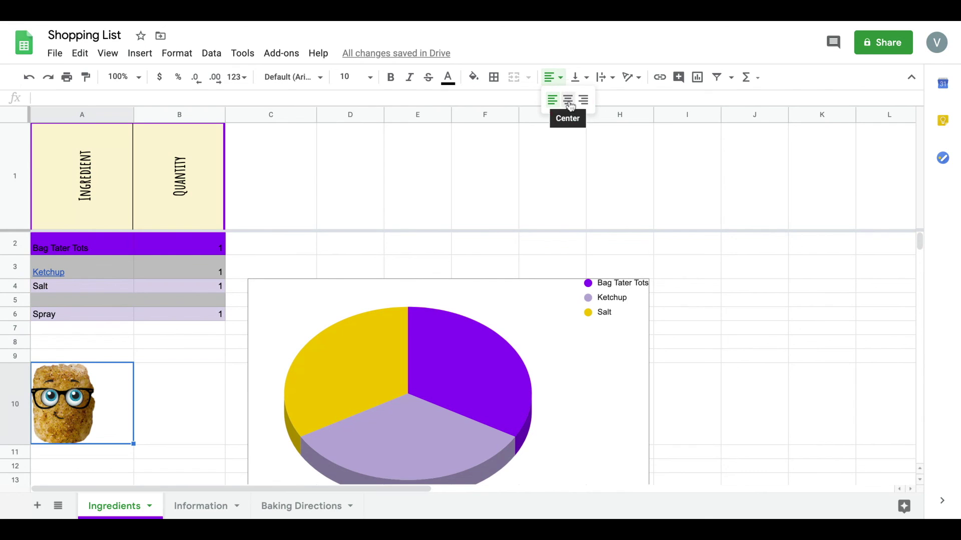
click(568, 100)
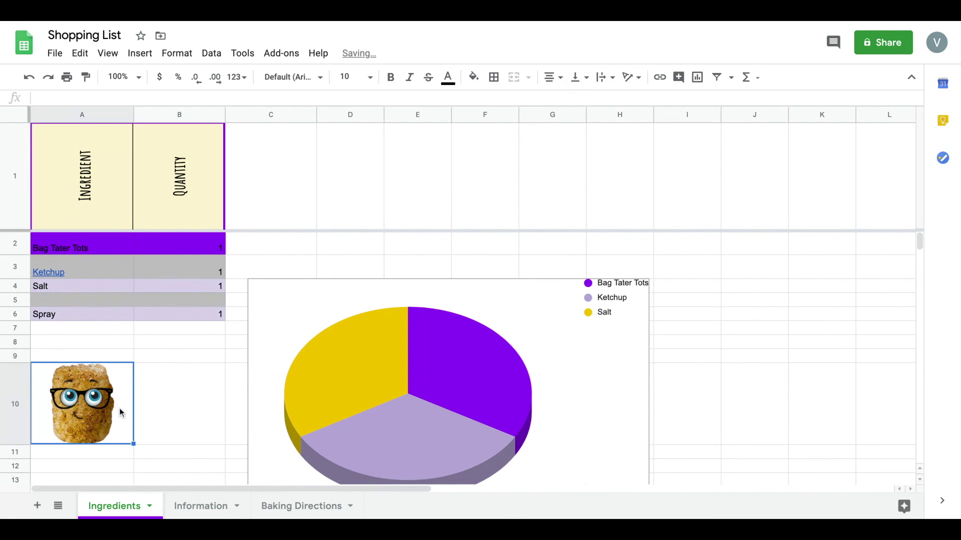